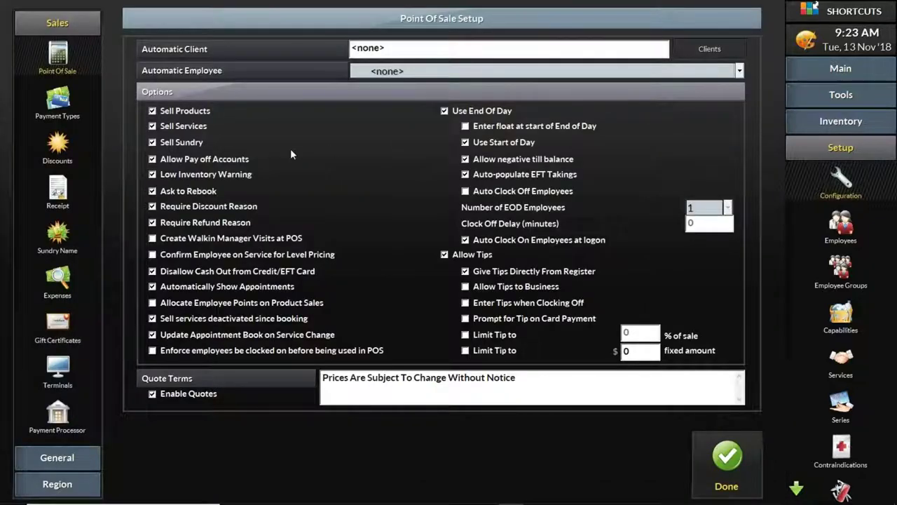
Open the discount reasons setup and create a new discount reason named Charity / Donation.
{"action": "left_click", "coordinate": [62, 143]}
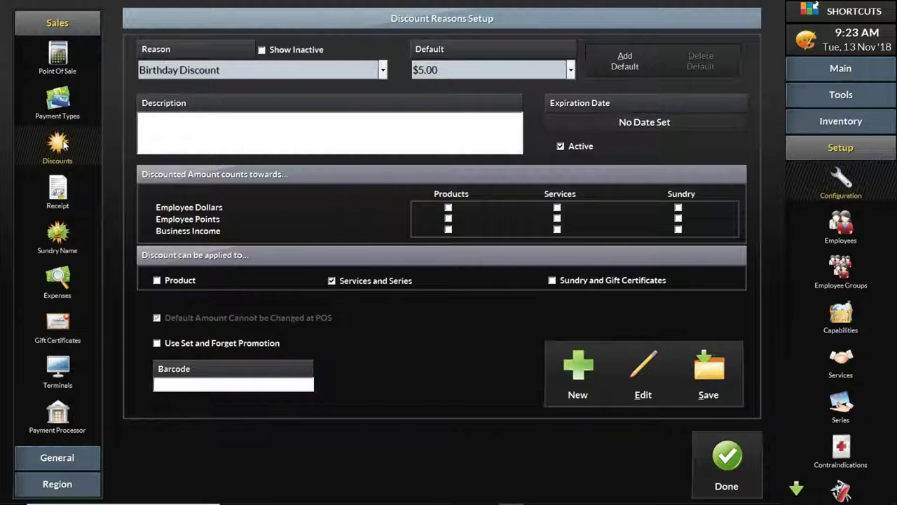
{"action": "left_click", "coordinate": [300, 75]}
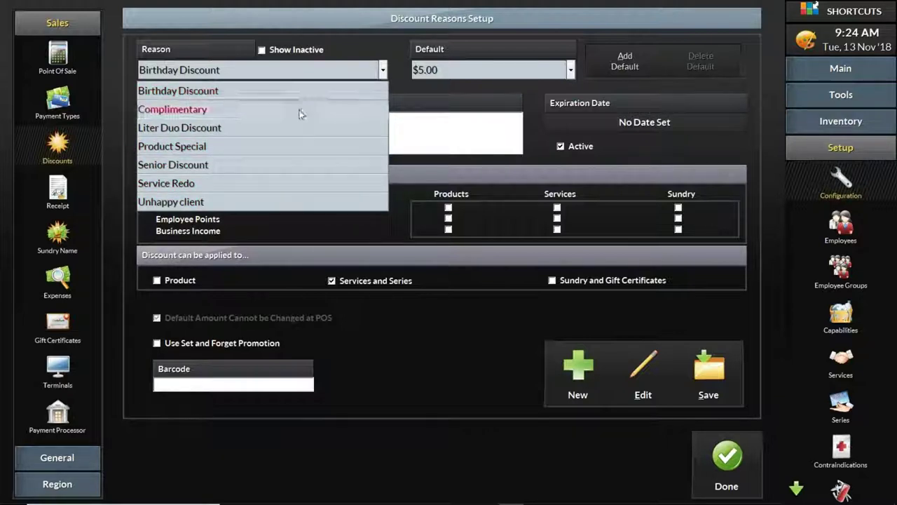
{"action": "left_click", "coordinate": [335, 20]}
{"action": "left_click", "coordinate": [592, 375]}
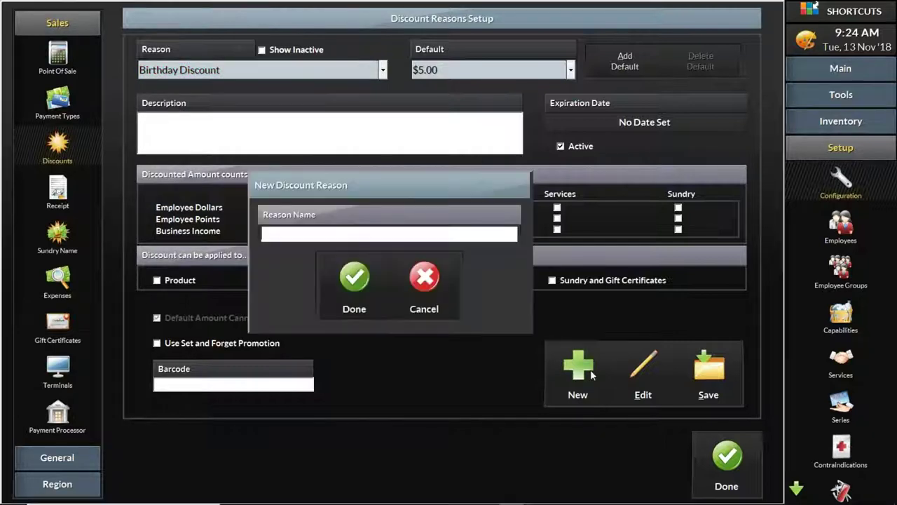
{"action": "type", "text": "Charity"}
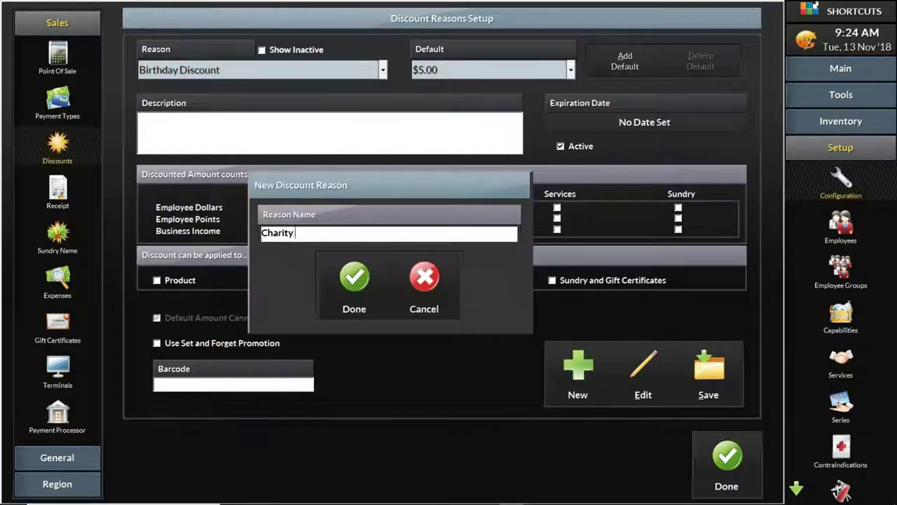
{"action": "type", "text": " / Donation"}
{"action": "left_click", "coordinate": [373, 281]}
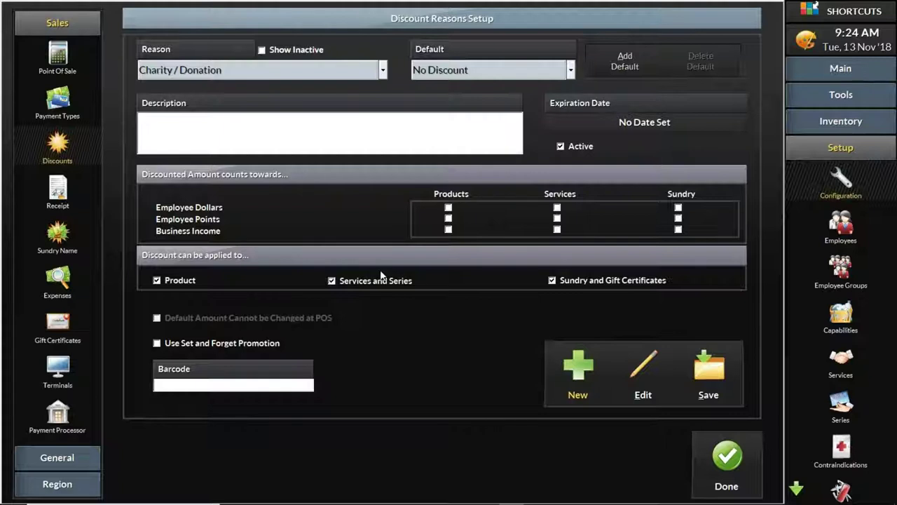
Set the Charity / Donation default to 100 % and exclude Product and Services and Series, leaving it applicable to Sundry and Gift Certificates.
{"action": "left_click", "coordinate": [523, 74]}
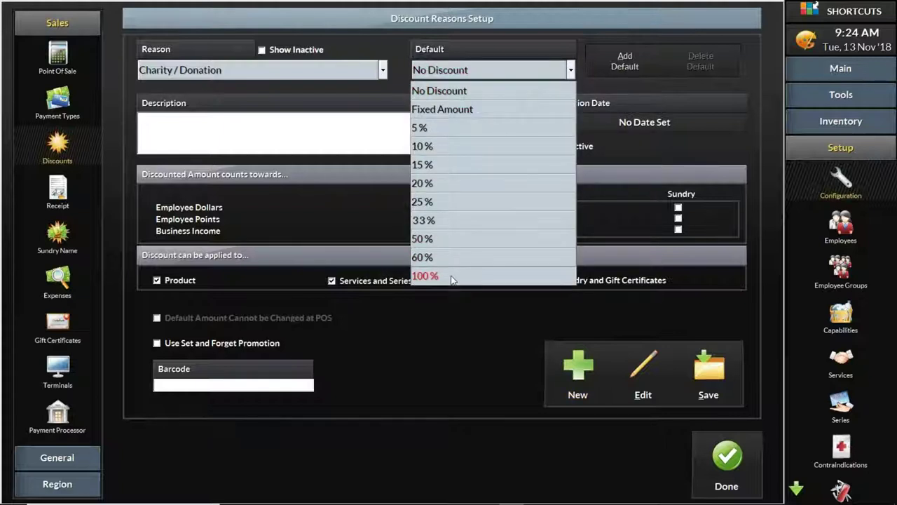
{"action": "left_click", "coordinate": [425, 276]}
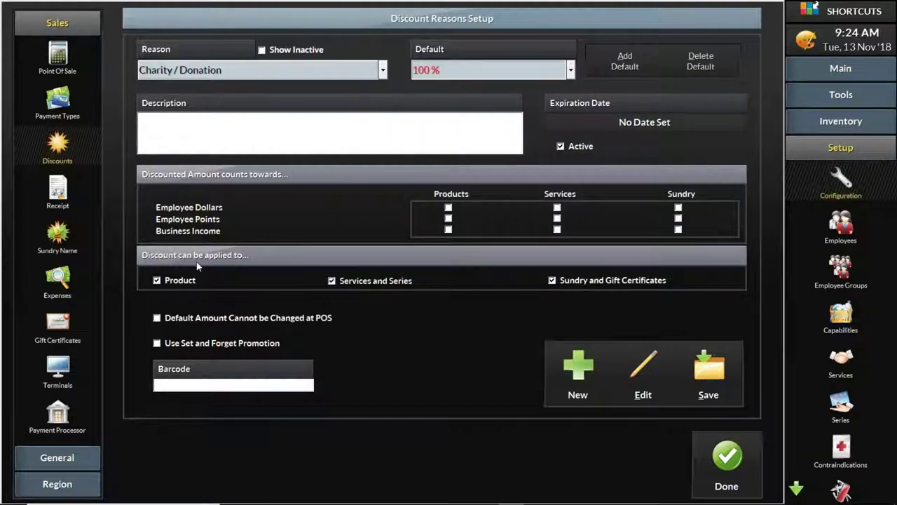
{"action": "left_click", "coordinate": [157, 281]}
{"action": "left_click", "coordinate": [331, 281]}
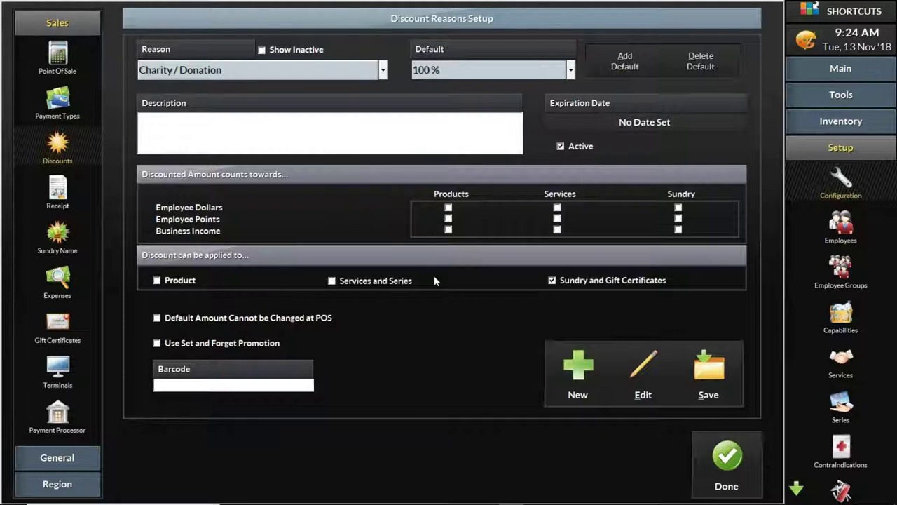
{"action": "left_click", "coordinate": [553, 280]}
{"action": "left_click", "coordinate": [553, 280]}
Switch to the Holiday Email Campaigns presentation in PowerPoint.
{"action": "mouse_move", "coordinate": [420, 502]}
{"action": "left_click", "coordinate": [385, 493]}
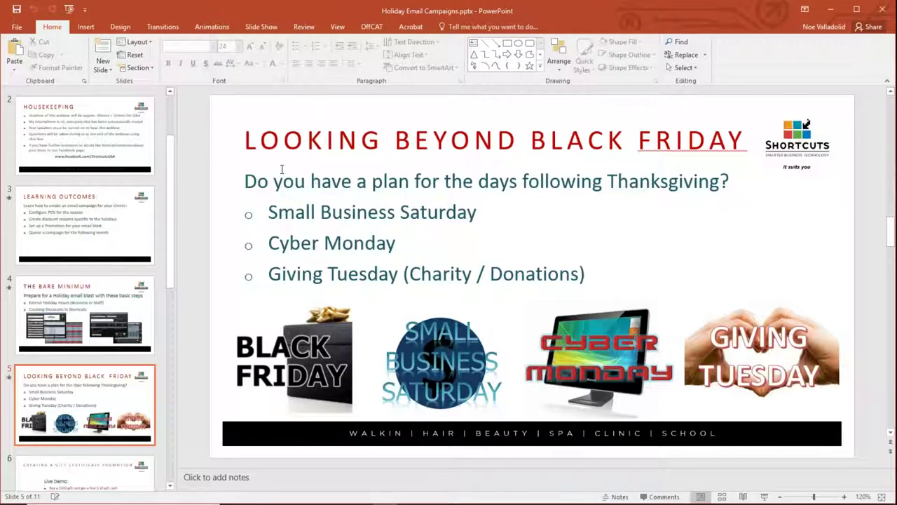
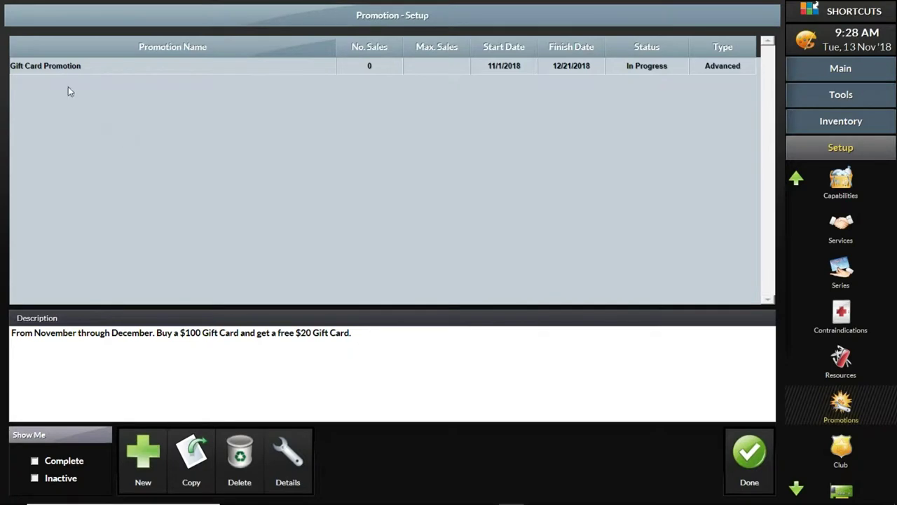
Open the details of the Gift Card Promotion and review its name, description, club choice and valid days options.
{"action": "left_click", "coordinate": [286, 454]}
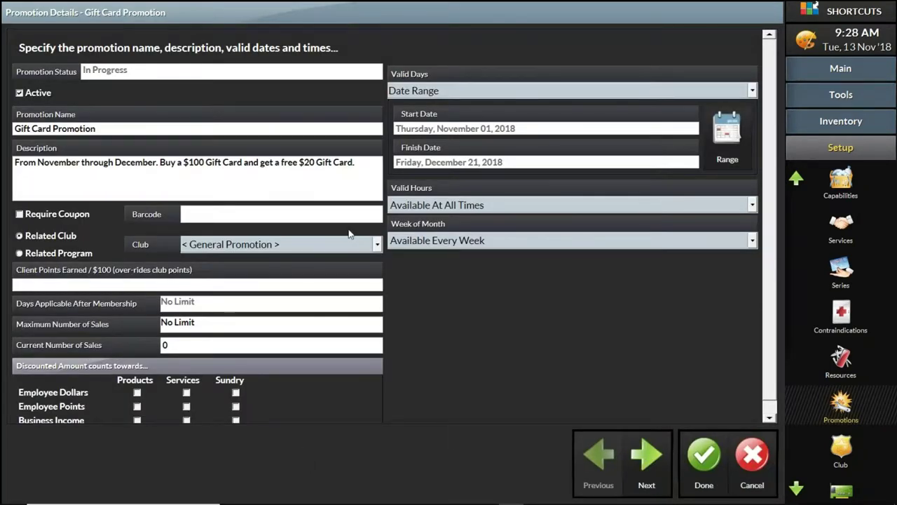
{"action": "left_click_drag", "start_coordinate": [162, 127], "coordinate": [5, 128]}
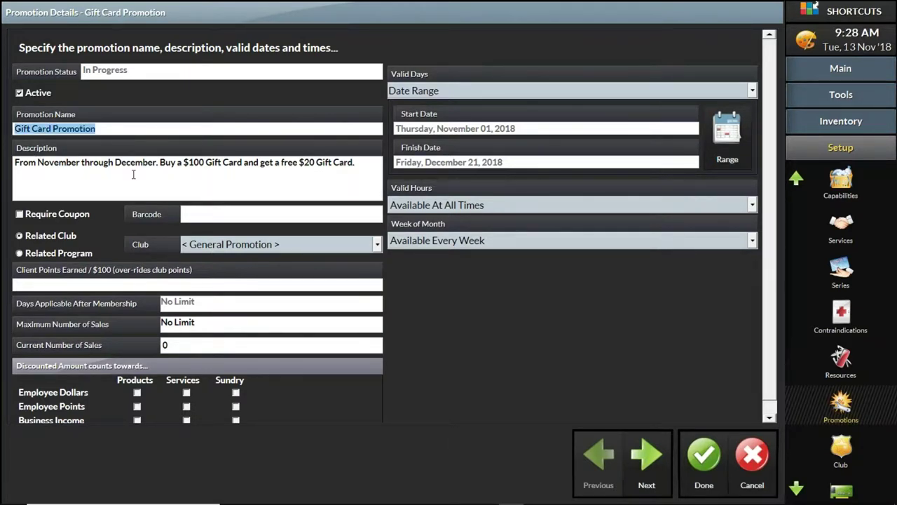
{"action": "left_click_drag", "start_coordinate": [359, 163], "coordinate": [17, 162]}
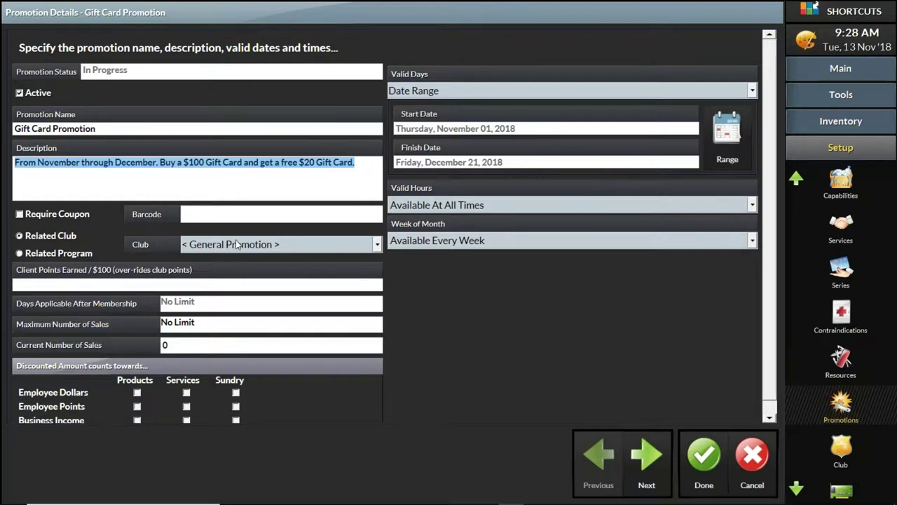
{"action": "left_click", "coordinate": [291, 242]}
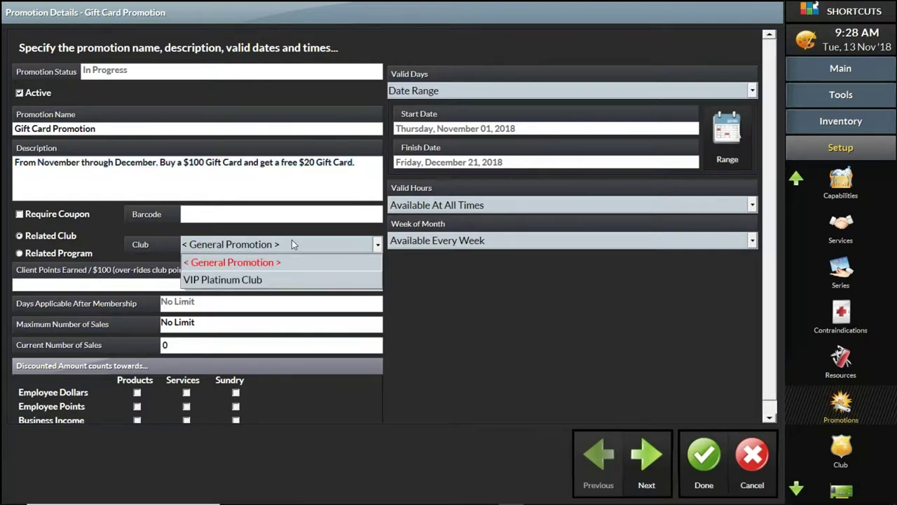
{"action": "left_click", "coordinate": [297, 241]}
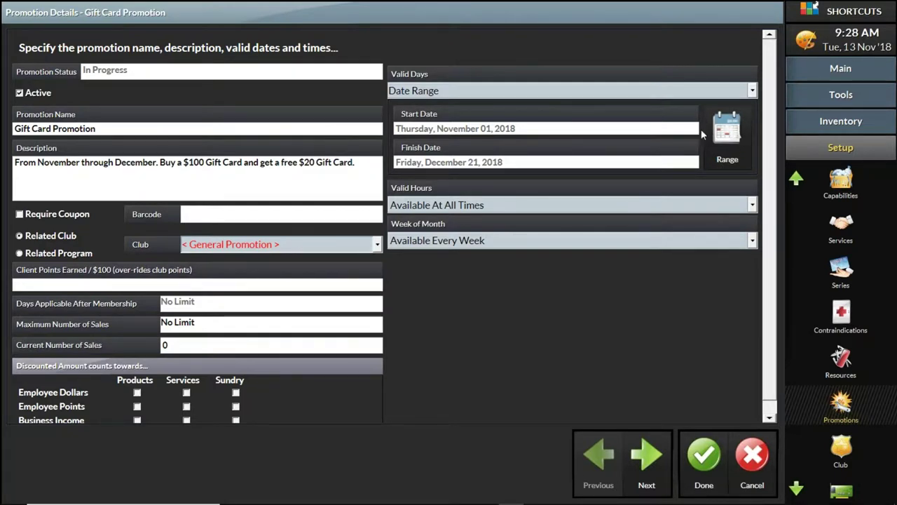
{"action": "left_click", "coordinate": [751, 93]}
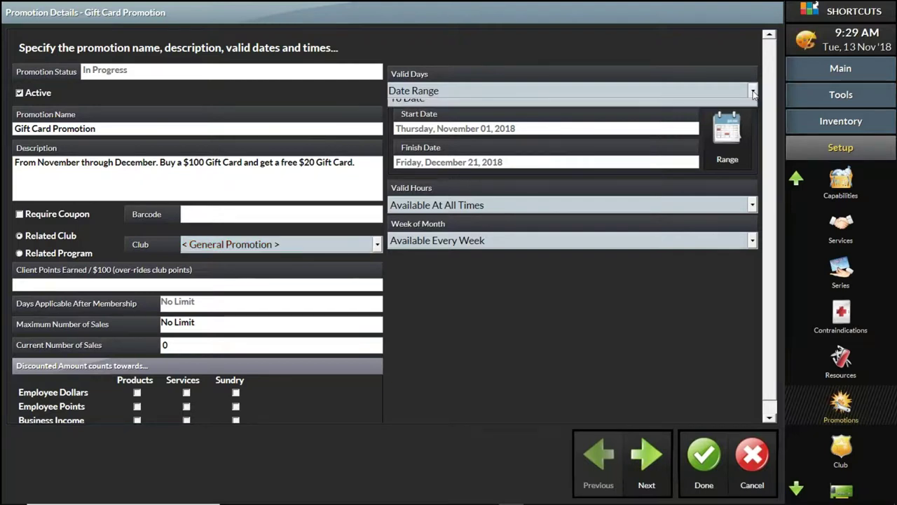
{"action": "left_click", "coordinate": [721, 46]}
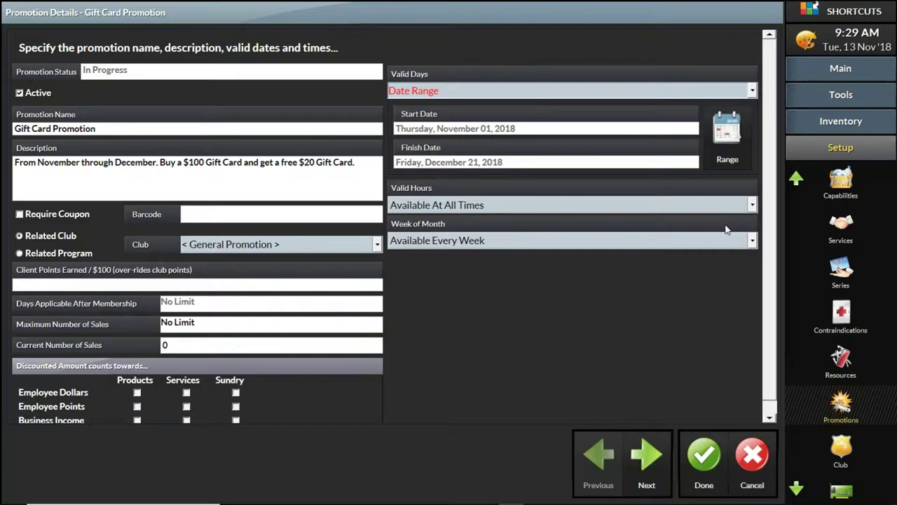
Go to the promotion's eligibility settings and review the basis options, keeping Specific Items in the Sale.
{"action": "left_click", "coordinate": [649, 457]}
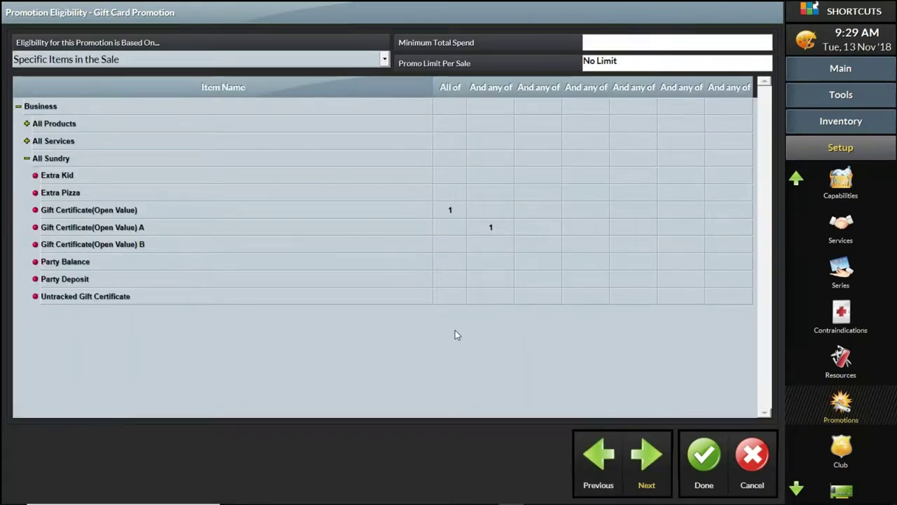
{"action": "left_click", "coordinate": [384, 61]}
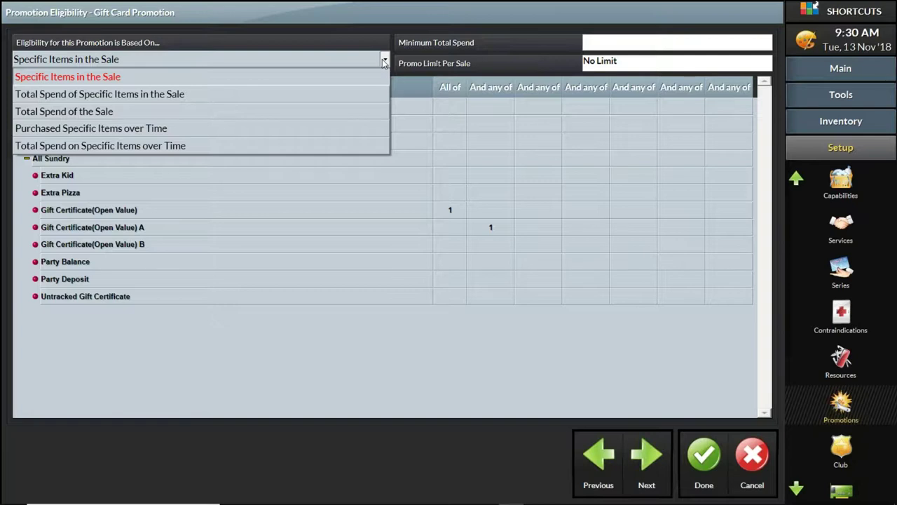
{"action": "left_click", "coordinate": [352, 77]}
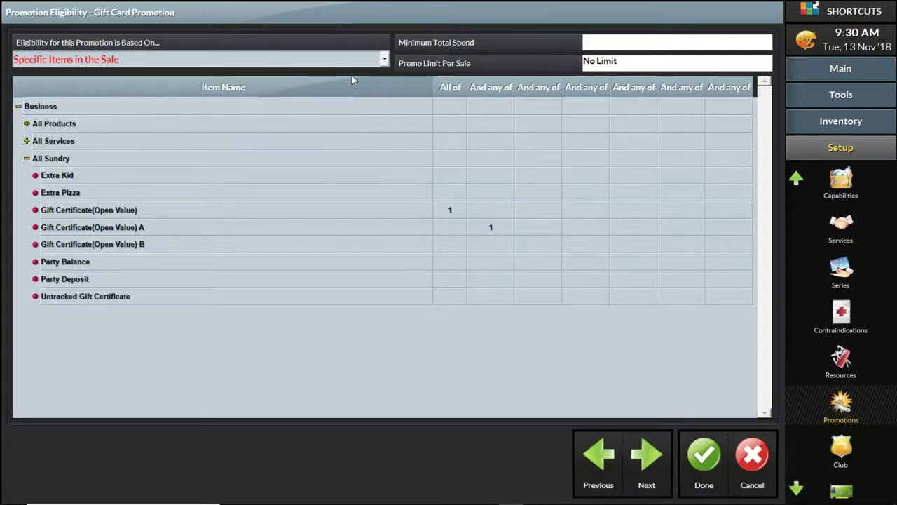
Browse the sundry, service and product groups in the promotion's eligibility item list.
{"action": "left_click", "coordinate": [26, 159]}
{"action": "left_click", "coordinate": [27, 158]}
{"action": "left_click", "coordinate": [27, 158]}
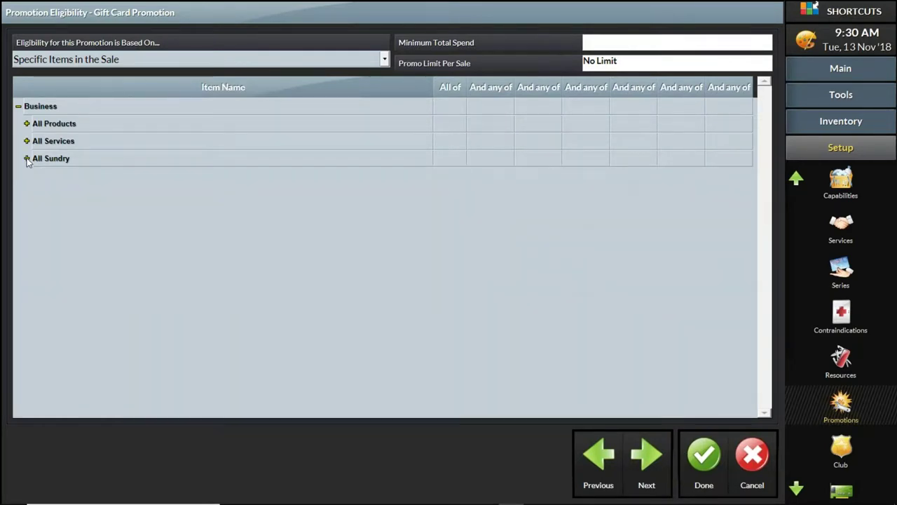
{"action": "left_click", "coordinate": [27, 159]}
{"action": "left_click", "coordinate": [26, 141]}
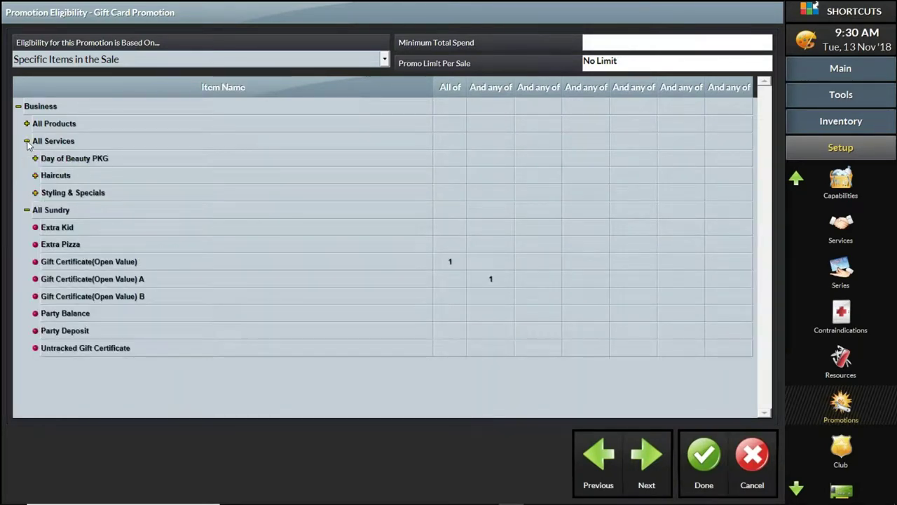
{"action": "left_click", "coordinate": [27, 142]}
{"action": "left_click", "coordinate": [27, 124]}
{"action": "left_click", "coordinate": [26, 124]}
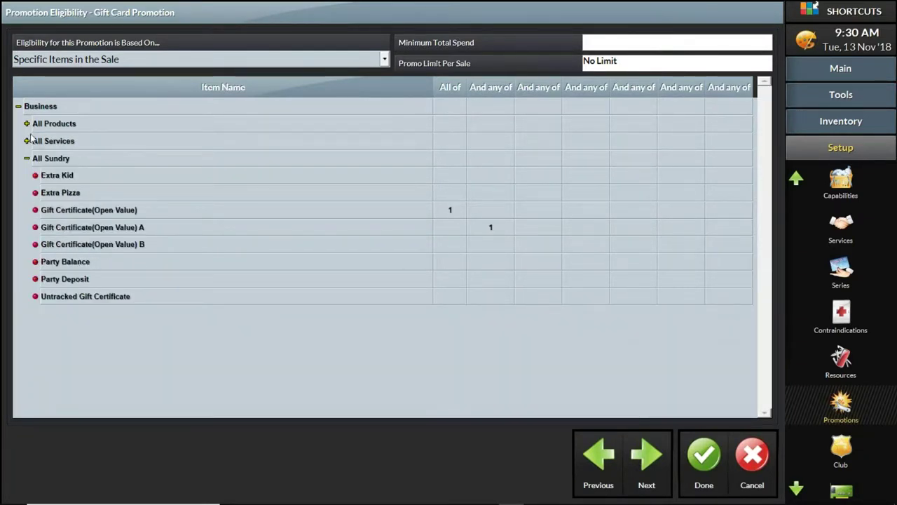
Check the required quantities for Gift Certificate(Open Value) and Gift Certificate(Open Value) A, and the minimum total spend setting.
{"action": "left_click", "coordinate": [452, 210]}
{"action": "left_click", "coordinate": [452, 210]}
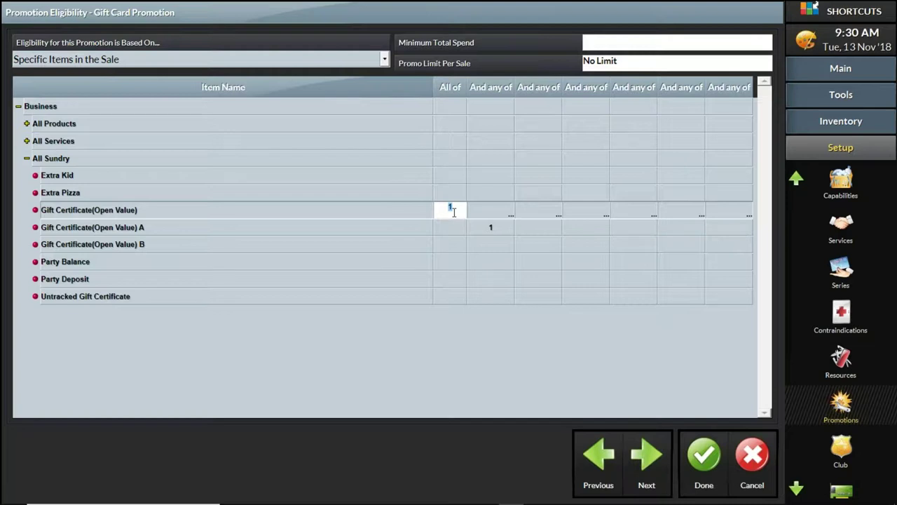
{"action": "left_click", "coordinate": [493, 228]}
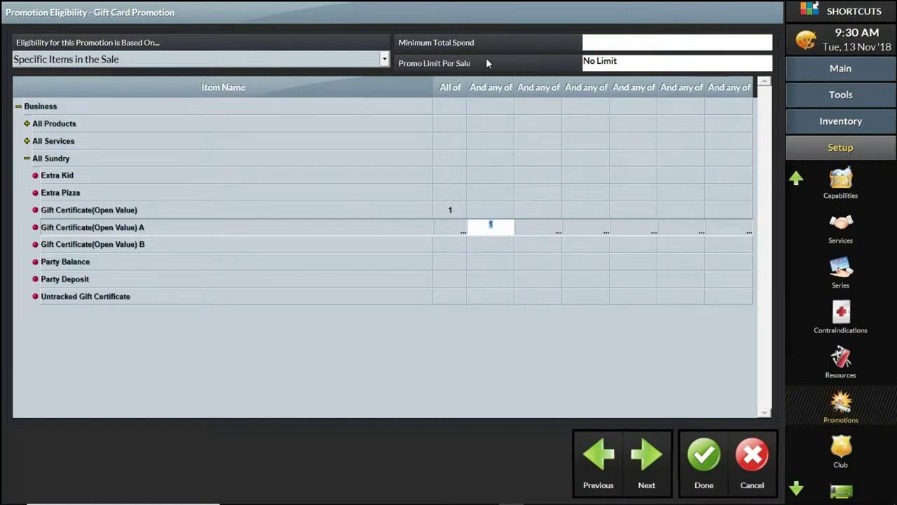
{"action": "left_click", "coordinate": [614, 43]}
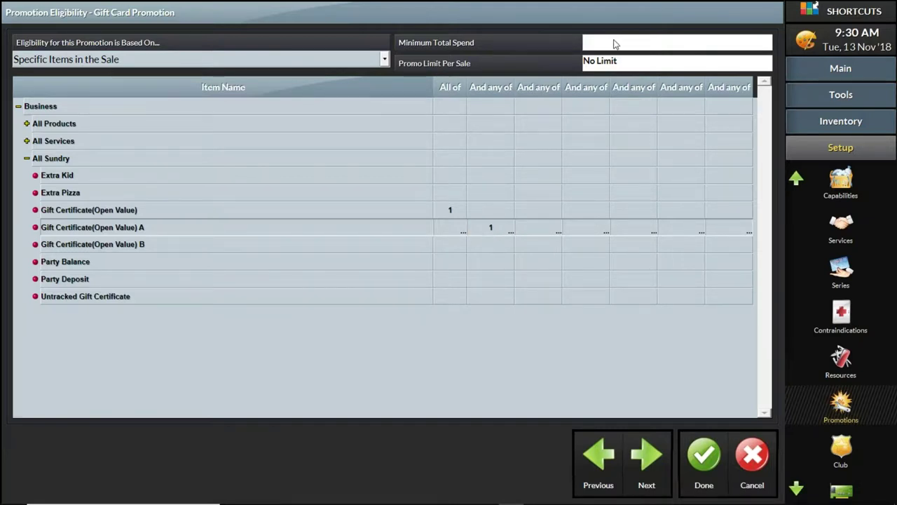
Review the promotion's benefit for Gift Certificate(Open Value) A and its percentage off, and close the promotion setup.
{"action": "left_click", "coordinate": [657, 464]}
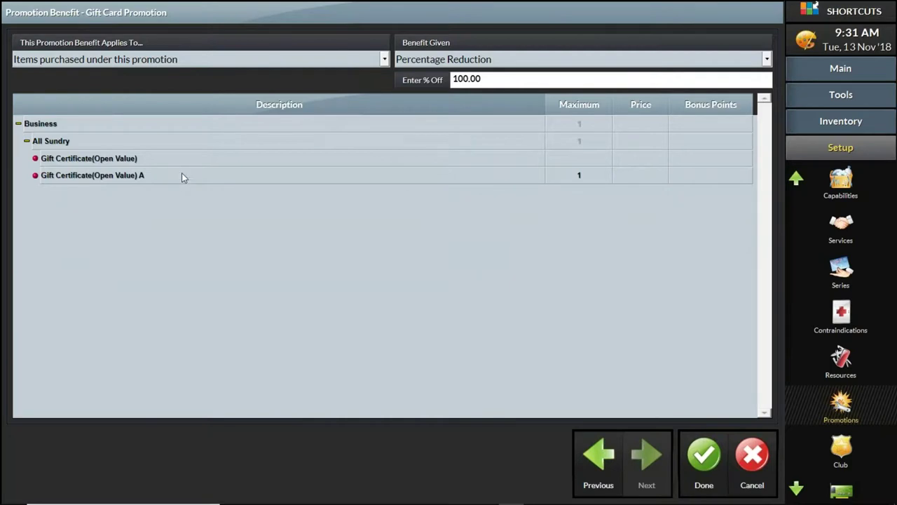
{"action": "left_click", "coordinate": [139, 180]}
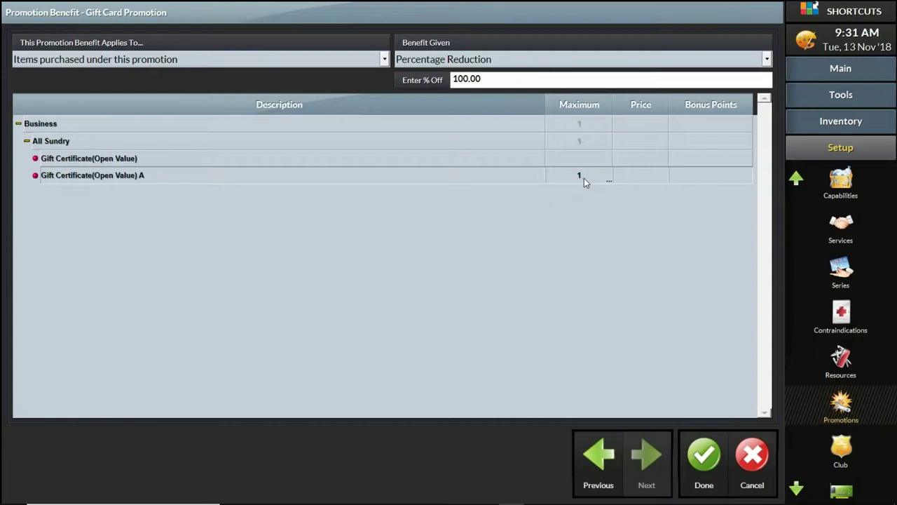
{"action": "left_click_drag", "start_coordinate": [487, 80], "coordinate": [454, 77]}
{"action": "left_click", "coordinate": [621, 82]}
{"action": "left_click_drag", "start_coordinate": [594, 80], "coordinate": [451, 83]}
{"action": "left_click", "coordinate": [706, 476]}
{"action": "left_click", "coordinate": [749, 455]}
Open the Point Of Sale screen and assign the existing test client to the sale.
{"action": "left_click", "coordinate": [841, 70]}
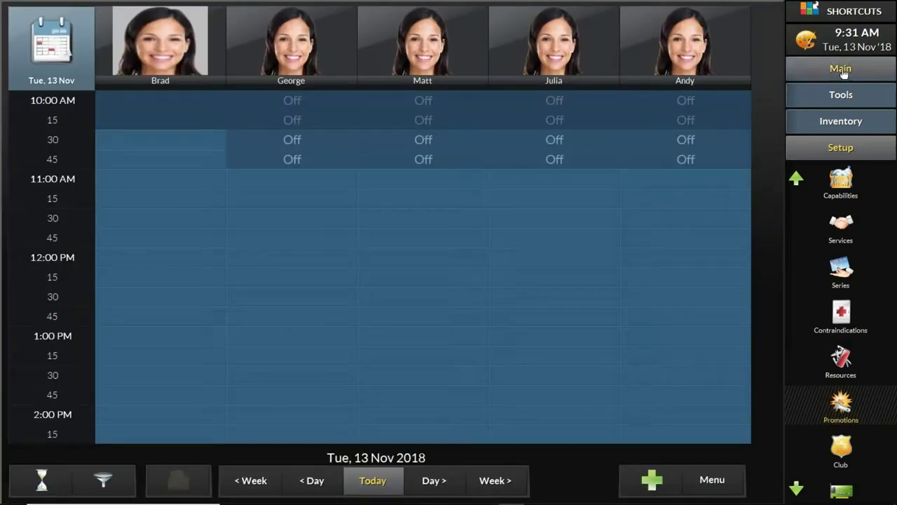
{"action": "left_click", "coordinate": [844, 235]}
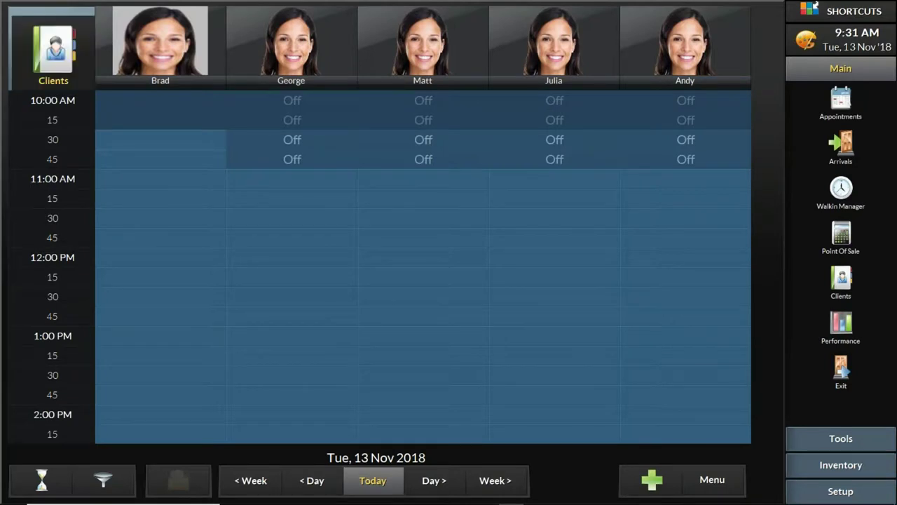
{"action": "left_click", "coordinate": [75, 61]}
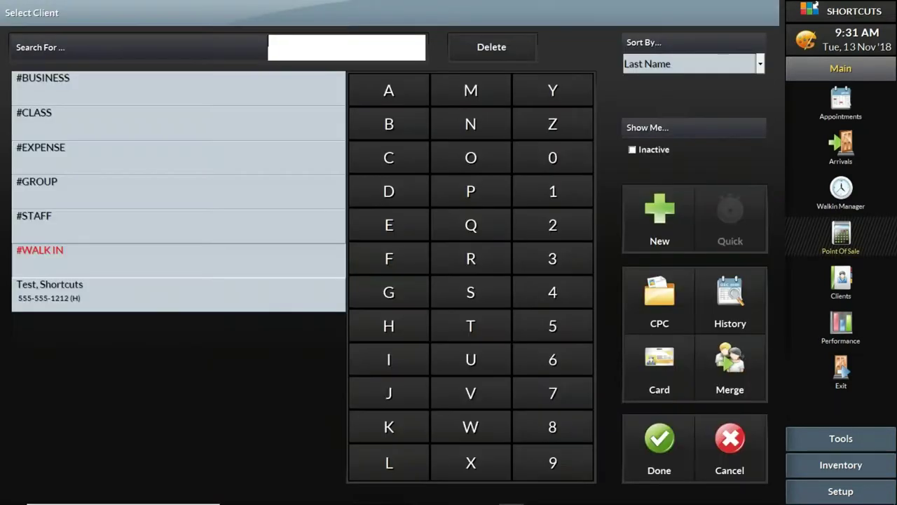
{"action": "left_click", "coordinate": [138, 300]}
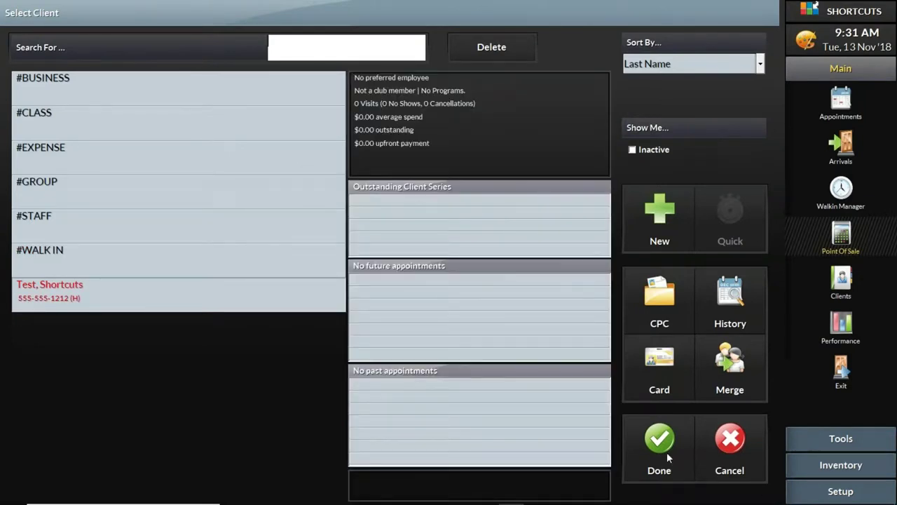
{"action": "left_click", "coordinate": [667, 453]}
{"action": "left_click", "coordinate": [663, 382]}
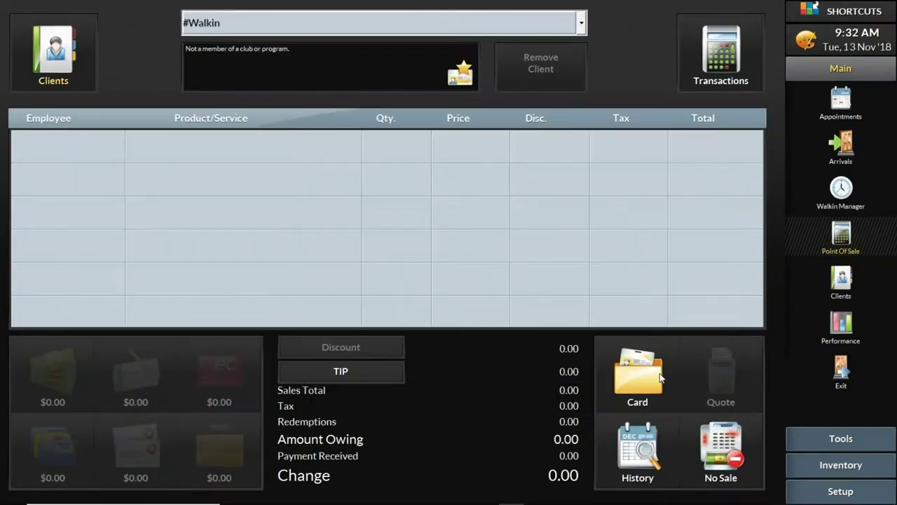
Add the sundries Gift Certificate(Open Value) and Gift Certificate(Open Value) A to the sale under the Business employee.
{"action": "left_click", "coordinate": [281, 147]}
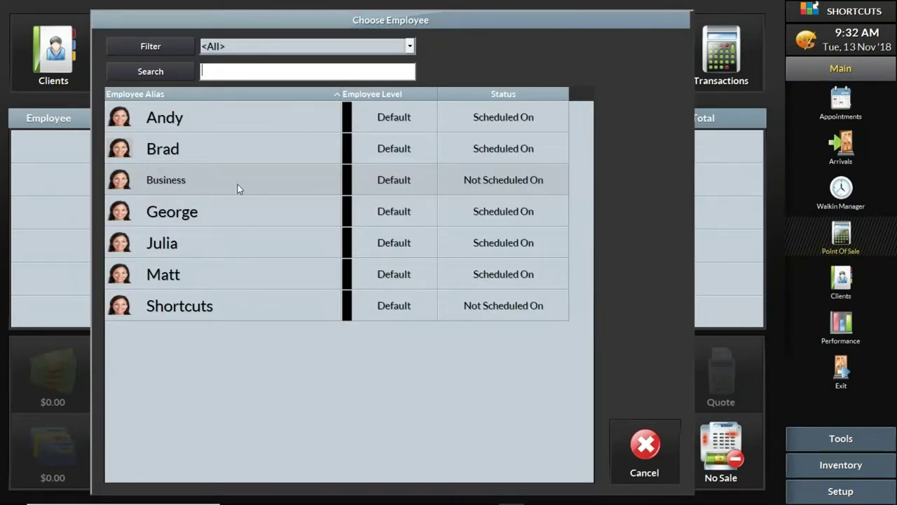
{"action": "left_click", "coordinate": [238, 184]}
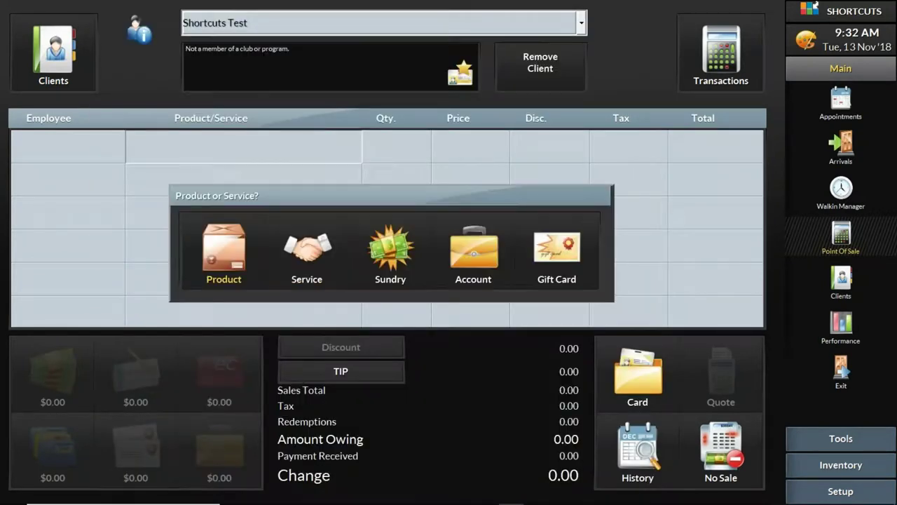
{"action": "left_click", "coordinate": [406, 257]}
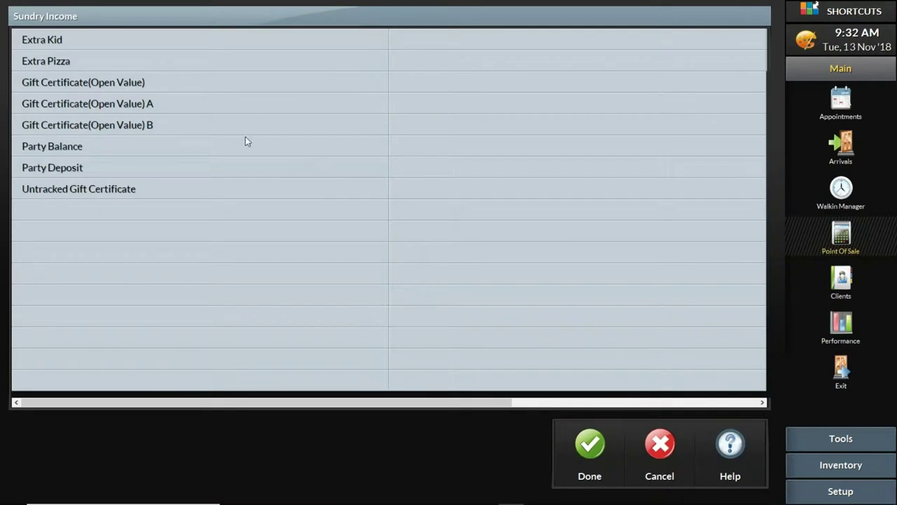
{"action": "left_click", "coordinate": [181, 88]}
{"action": "left_click", "coordinate": [198, 104]}
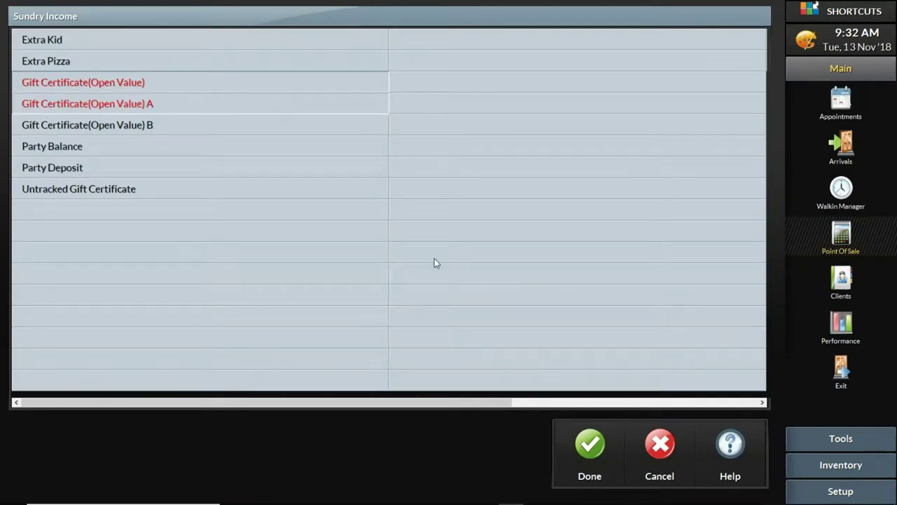
{"action": "left_click", "coordinate": [601, 452]}
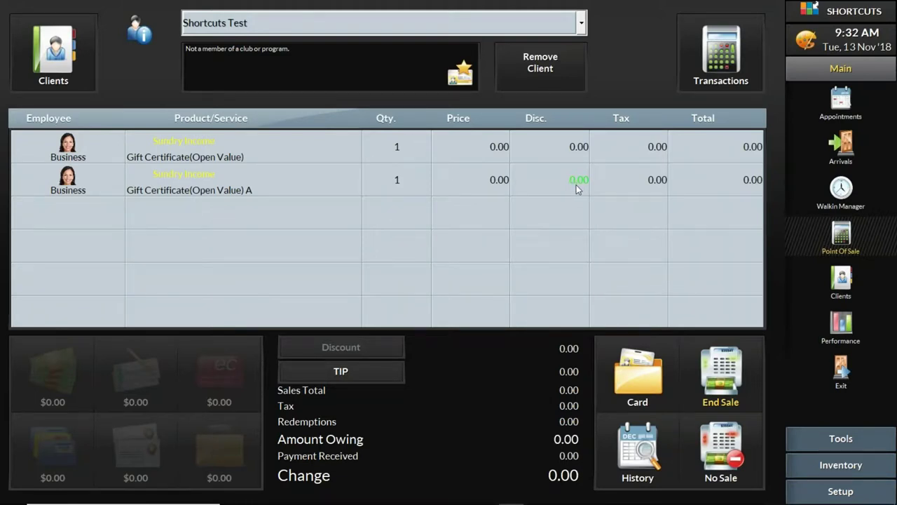
Set the price of the Gift Certificate(Open Value) line to 100.
{"action": "left_click", "coordinate": [500, 148]}
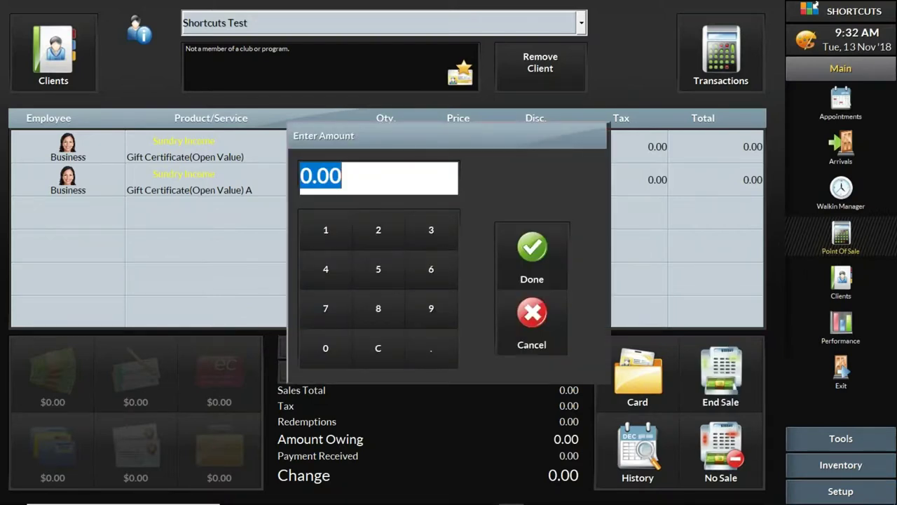
{"action": "type", "text": "100"}
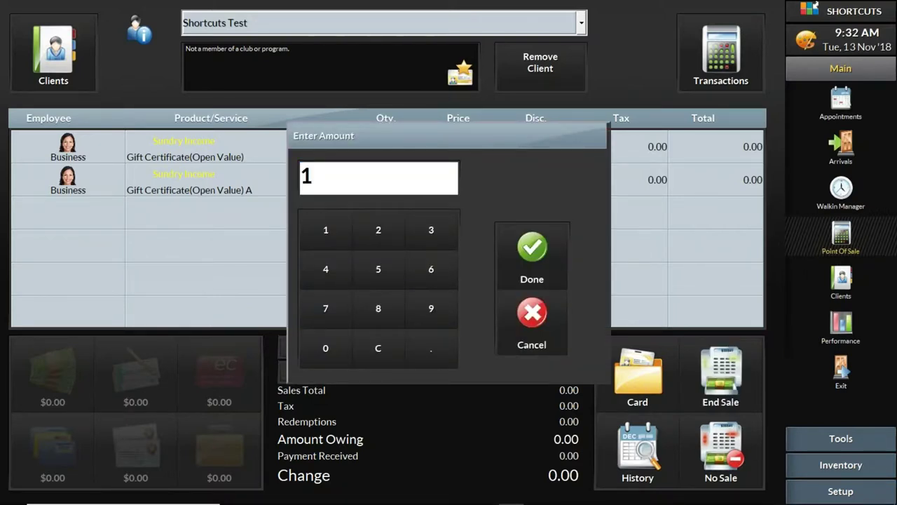
{"action": "left_click", "coordinate": [554, 241]}
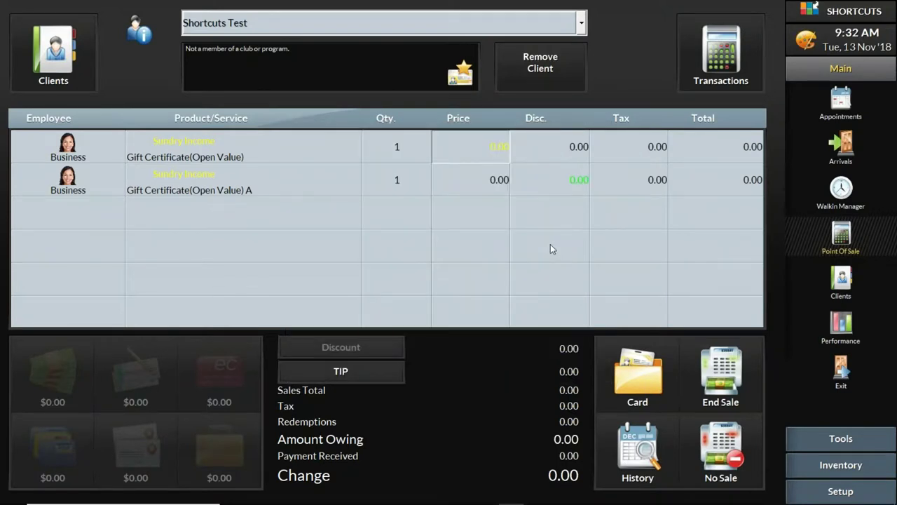
Set the price of the Gift Certificate(Open Value) A line to 20 and apply promotions to the new price.
{"action": "left_click", "coordinate": [499, 183]}
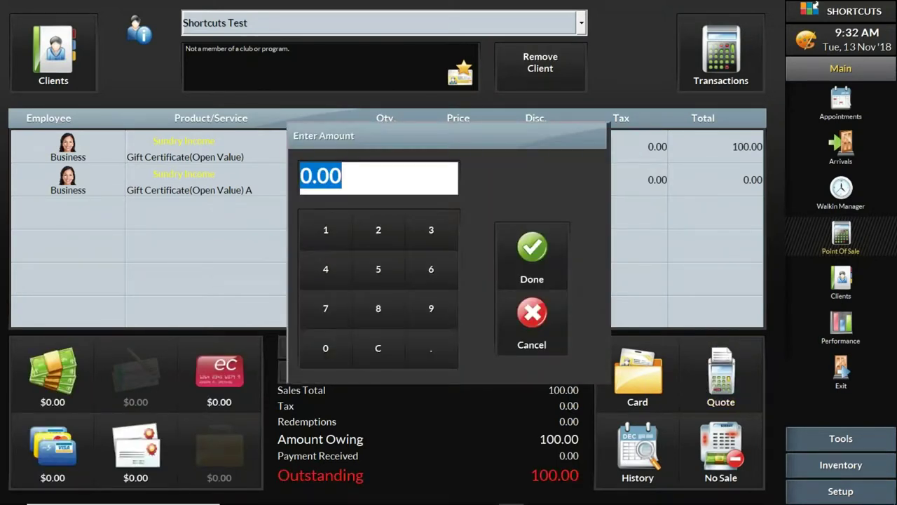
{"action": "type", "text": "20"}
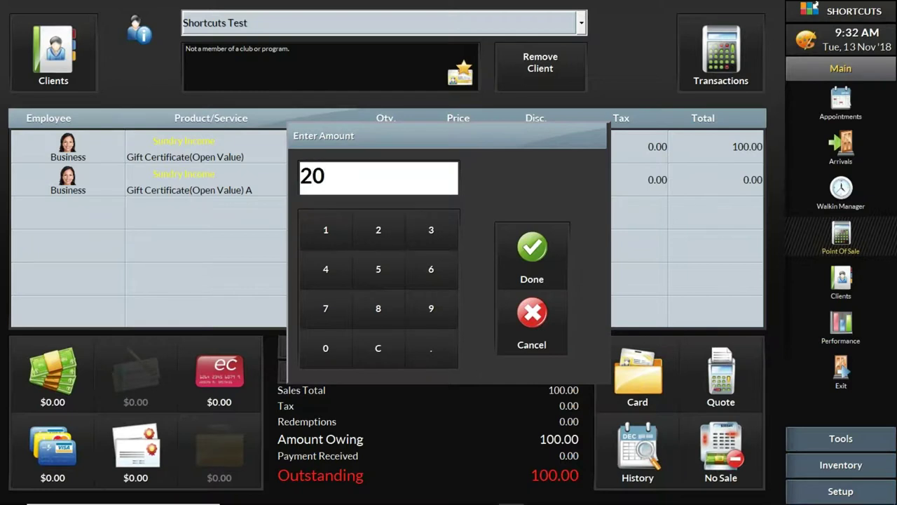
{"action": "left_click", "coordinate": [534, 254]}
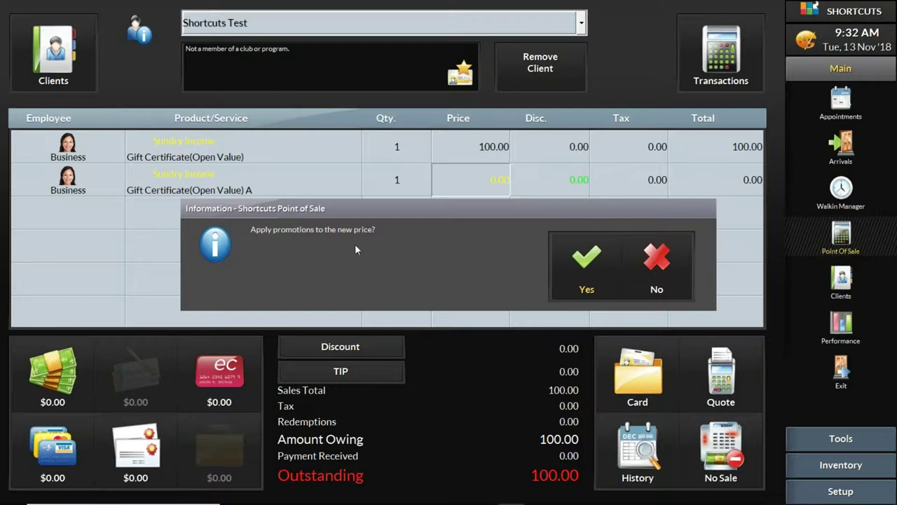
{"action": "left_click", "coordinate": [587, 265]}
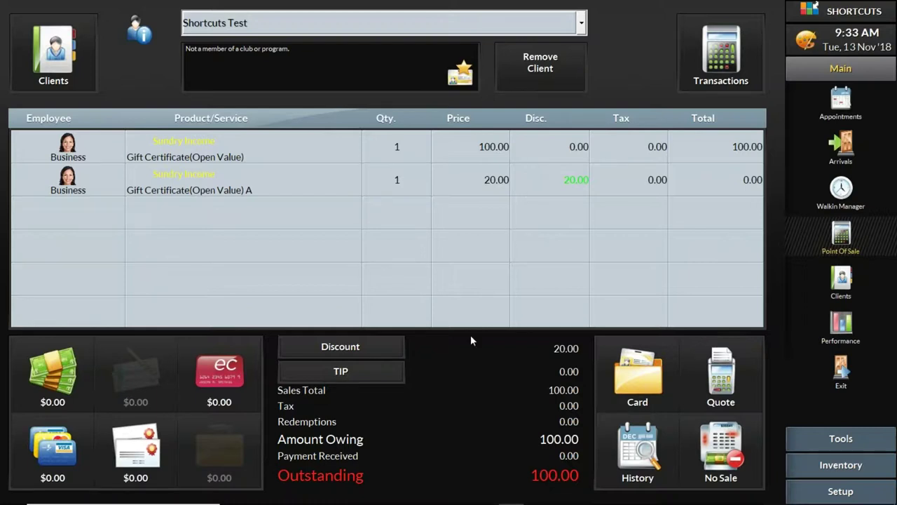
Switch to the Holiday Email Campaigns presentation in PowerPoint.
{"action": "mouse_move", "coordinate": [427, 501]}
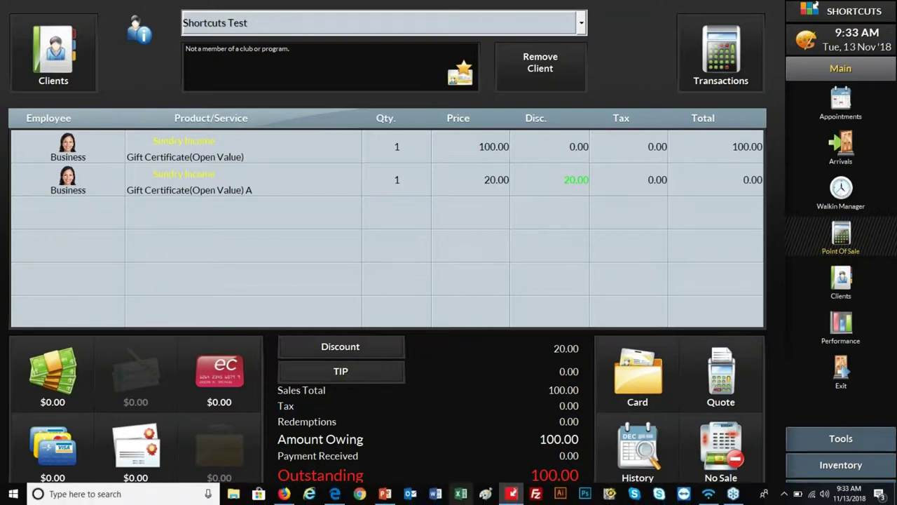
{"action": "left_click", "coordinate": [386, 498]}
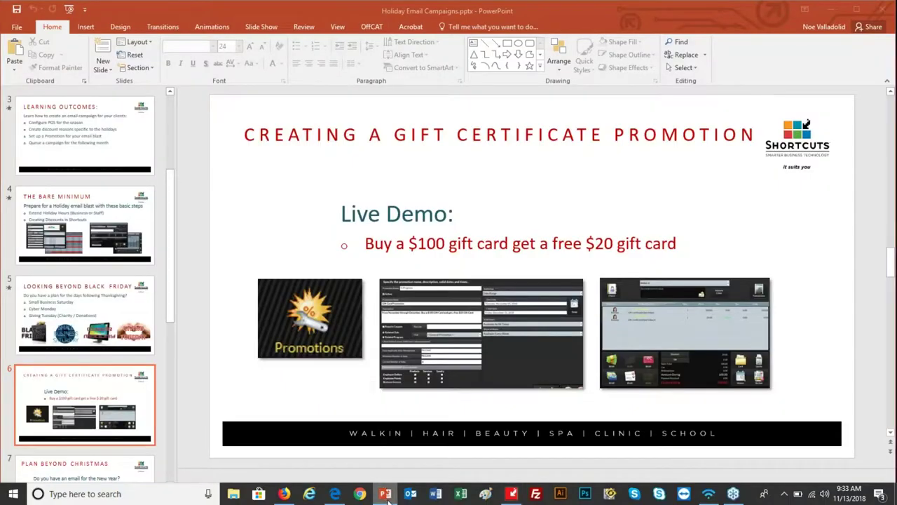
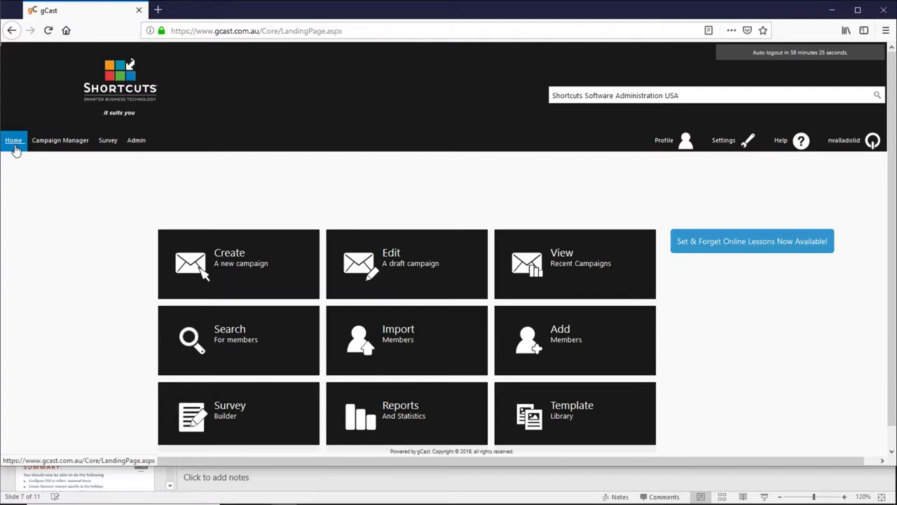
List the existing campaigns in gCast's Campaign Manager and open "Happy Holidays from Shortcuts, Cuts with STYLE!".
{"action": "left_click", "coordinate": [62, 144]}
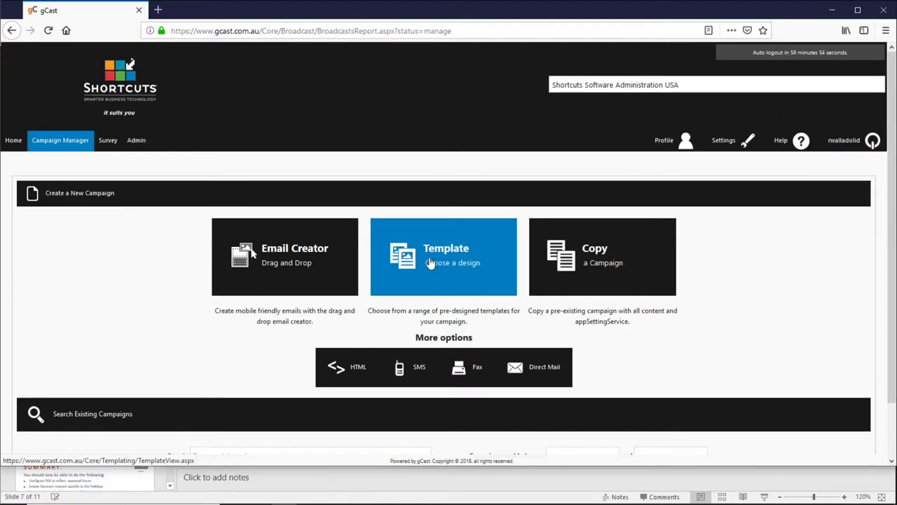
{"action": "scroll", "coordinate": [140, 295], "scroll_direction": "down", "scroll_amount": 1}
{"action": "scroll", "coordinate": [161, 300], "scroll_direction": "down", "scroll_amount": 1}
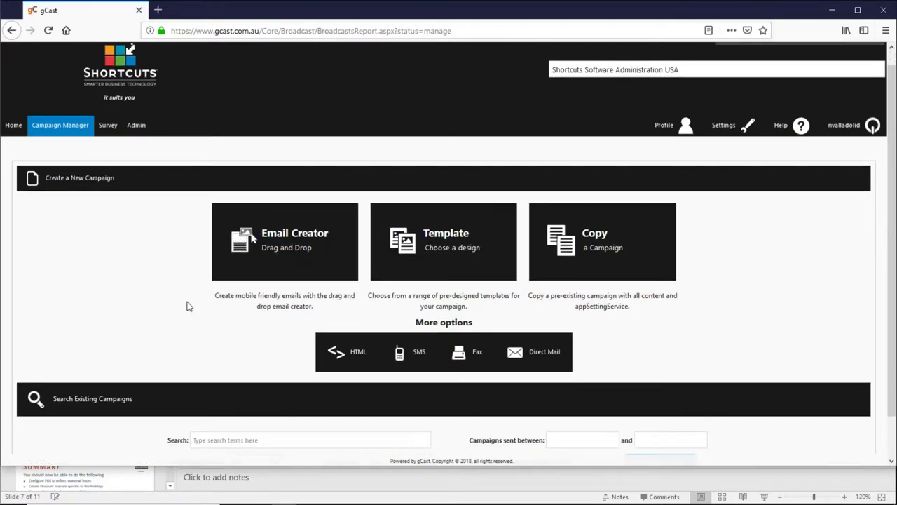
{"action": "left_click", "coordinate": [671, 425]}
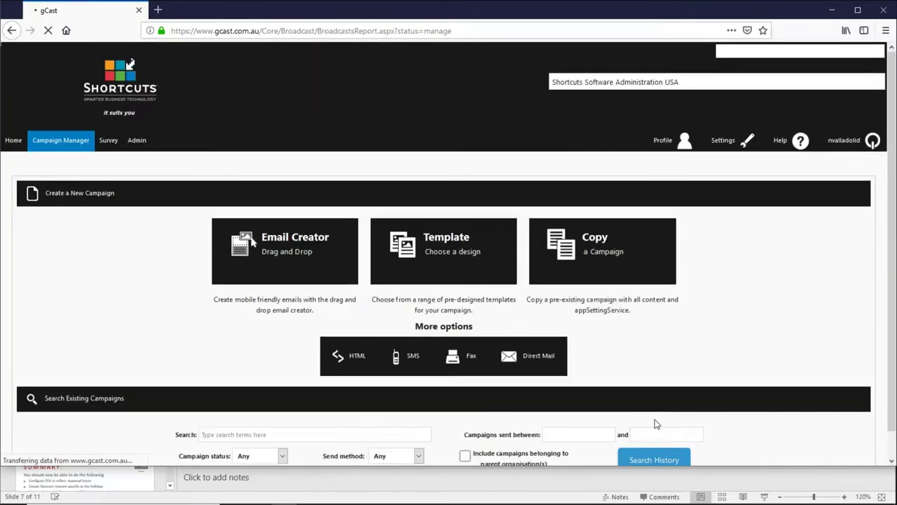
{"action": "scroll", "coordinate": [767, 358], "scroll_direction": "down", "scroll_amount": 3}
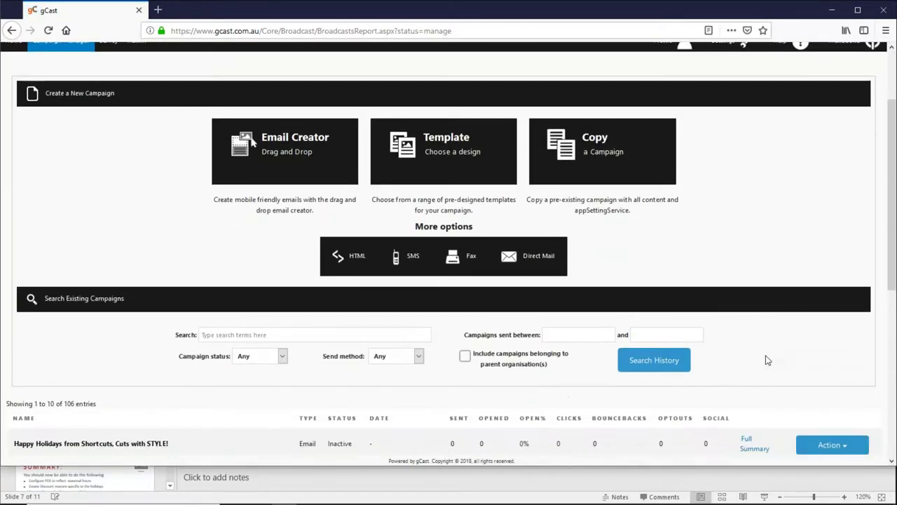
{"action": "left_click_drag", "start_coordinate": [174, 429], "coordinate": [14, 432]}
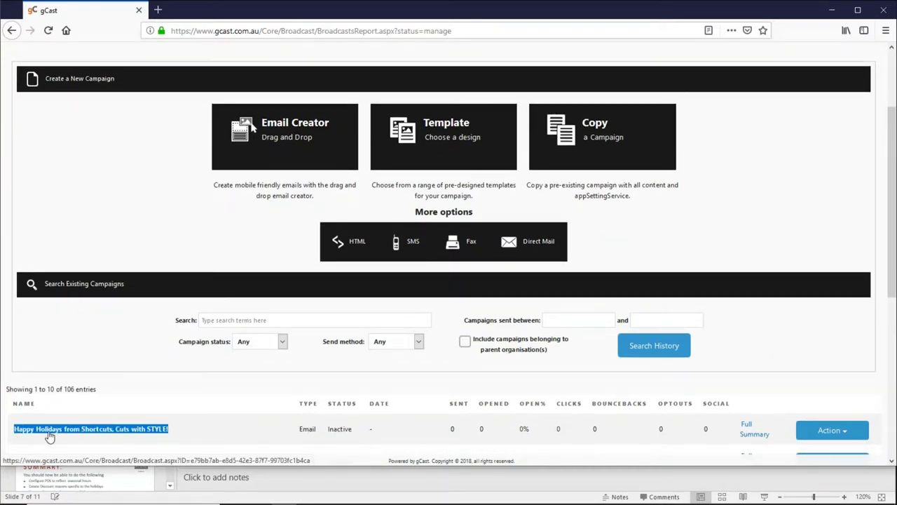
{"action": "left_click", "coordinate": [73, 434]}
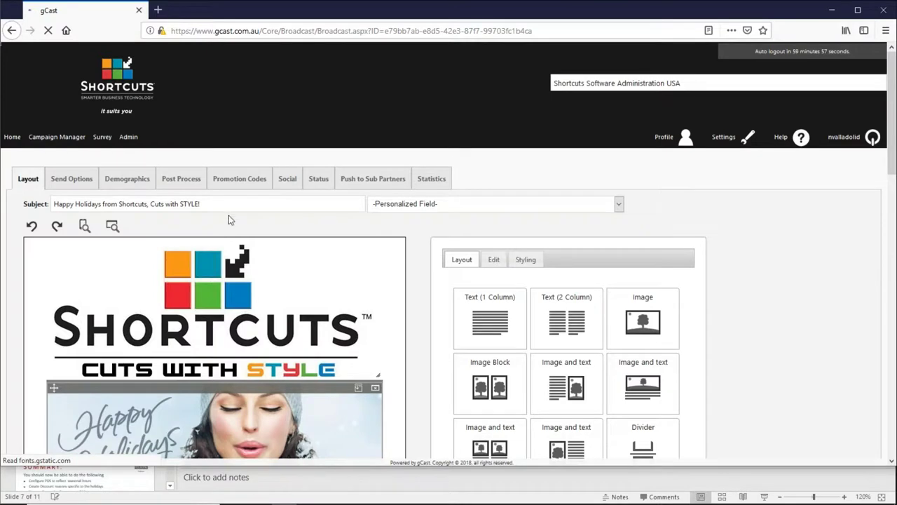
Review the campaign's subject line and the email layout from the header image down to the Special Offer text.
{"action": "left_click_drag", "start_coordinate": [210, 204], "coordinate": [33, 208]}
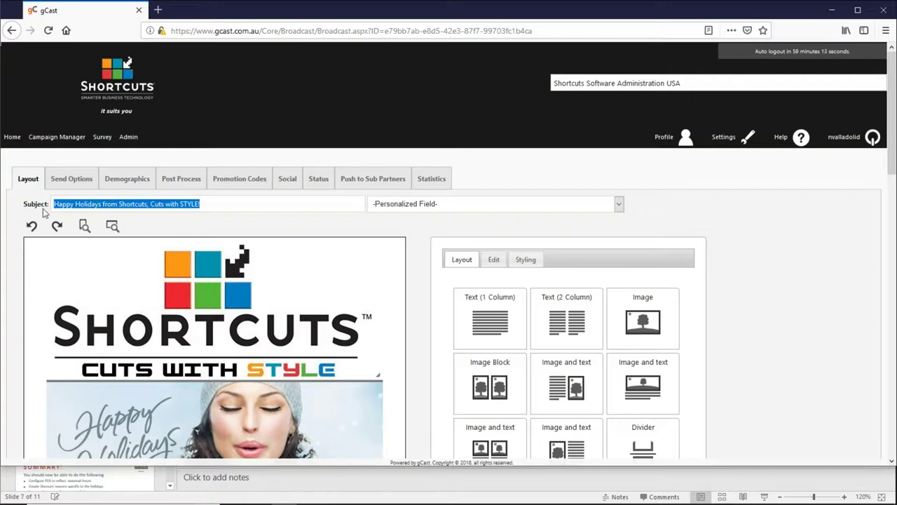
{"action": "scroll", "coordinate": [19, 239], "scroll_direction": "down", "scroll_amount": 1}
{"action": "scroll", "coordinate": [19, 238], "scroll_direction": "down", "scroll_amount": 2}
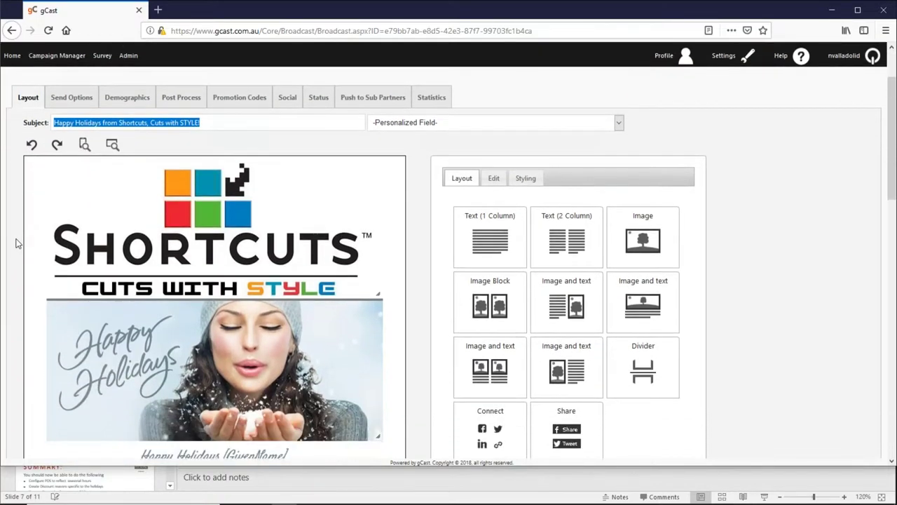
{"action": "scroll", "coordinate": [32, 245], "scroll_direction": "down", "scroll_amount": 3}
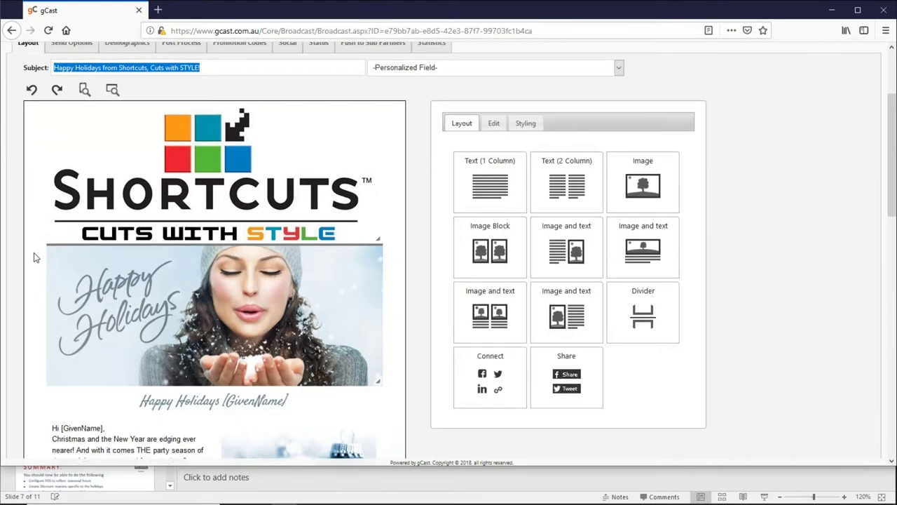
{"action": "scroll", "coordinate": [98, 249], "scroll_direction": "down", "scroll_amount": 2}
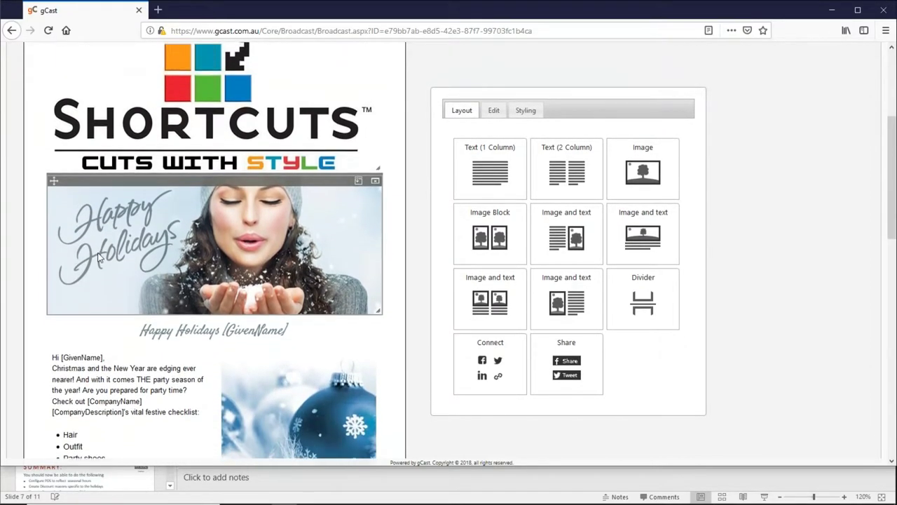
{"action": "scroll", "coordinate": [147, 280], "scroll_direction": "down", "scroll_amount": 1}
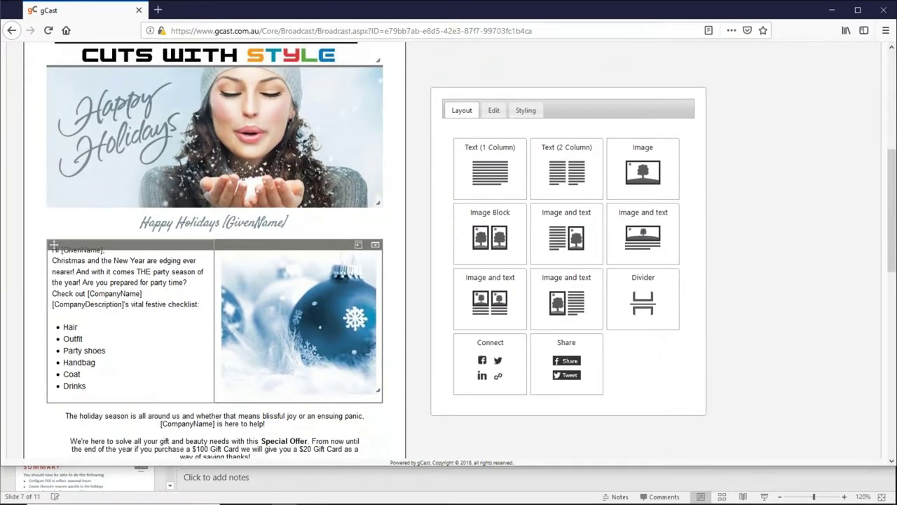
{"action": "scroll", "coordinate": [147, 281], "scroll_direction": "down", "scroll_amount": 2}
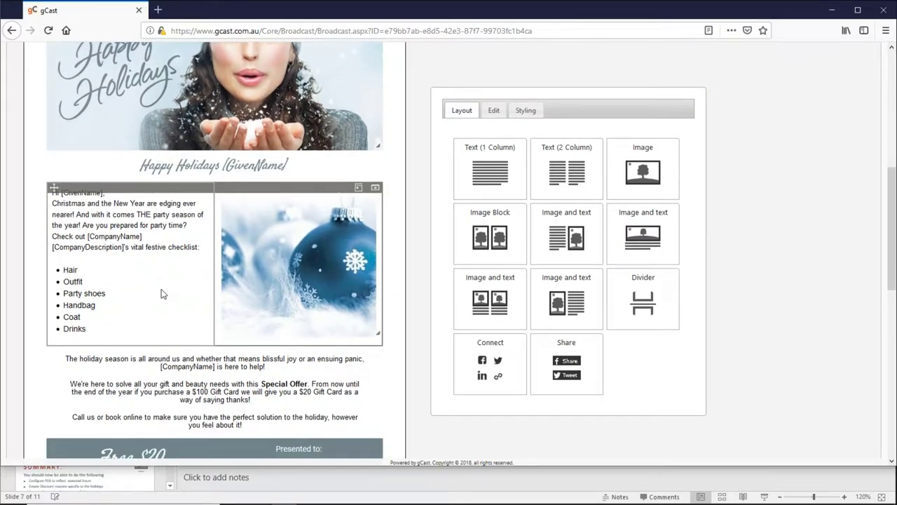
{"action": "scroll", "coordinate": [171, 268], "scroll_direction": "down", "scroll_amount": 2}
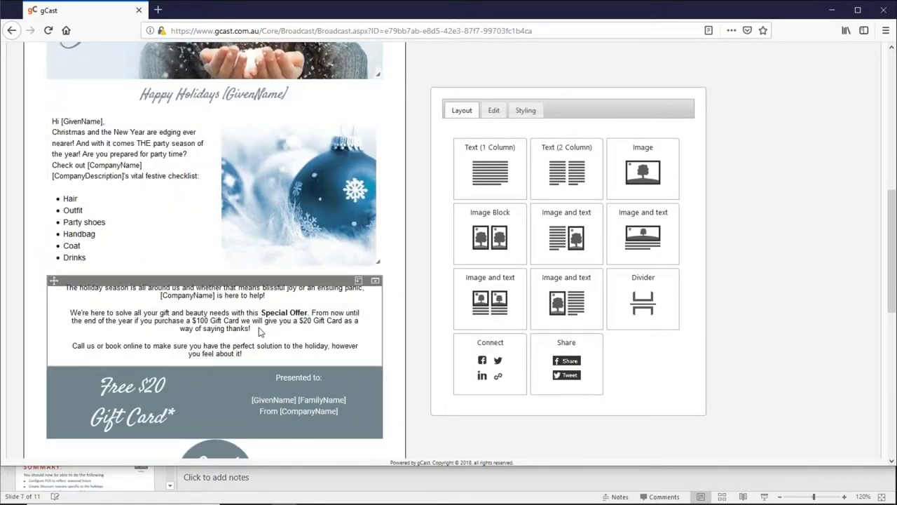
Highlight the $100 gift card offer paragraph in the text block's editor and review the rest of the email down to its link options.
{"action": "left_click", "coordinate": [260, 331]}
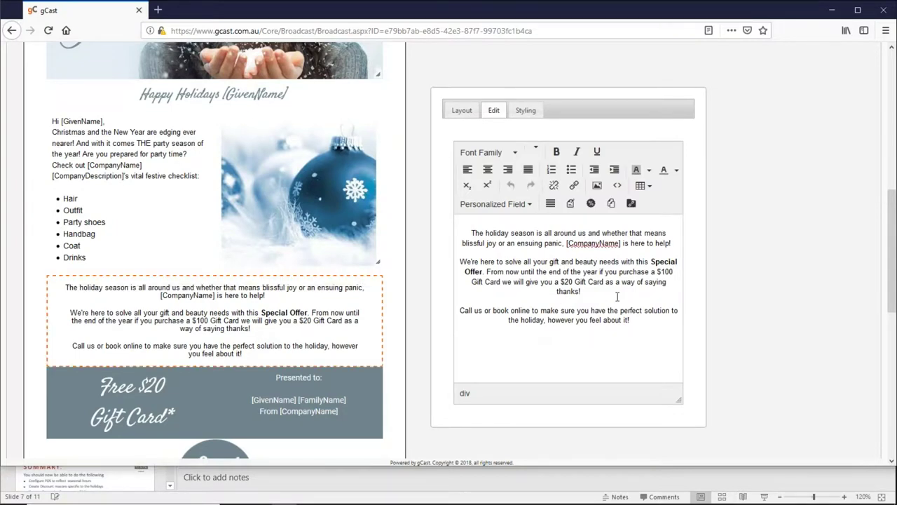
{"action": "left_click_drag", "start_coordinate": [617, 293], "coordinate": [467, 258]}
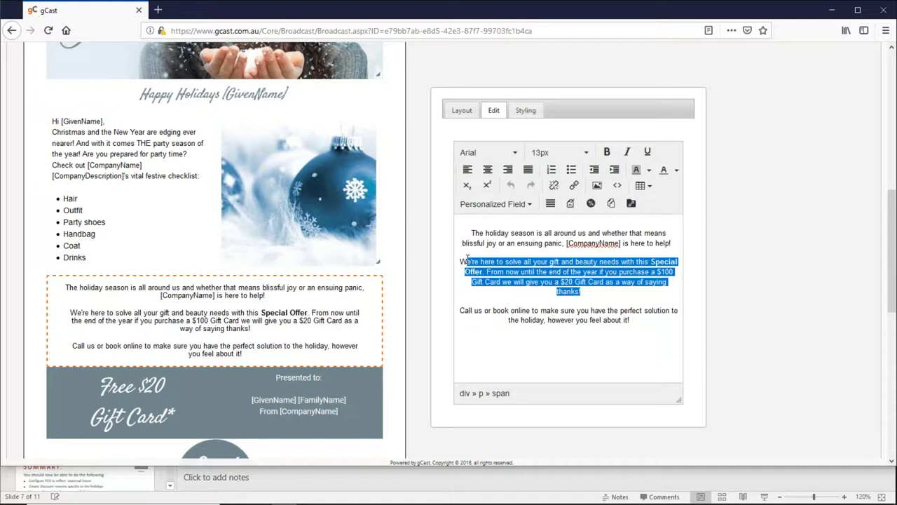
{"action": "scroll", "coordinate": [215, 301], "scroll_direction": "down", "scroll_amount": 3}
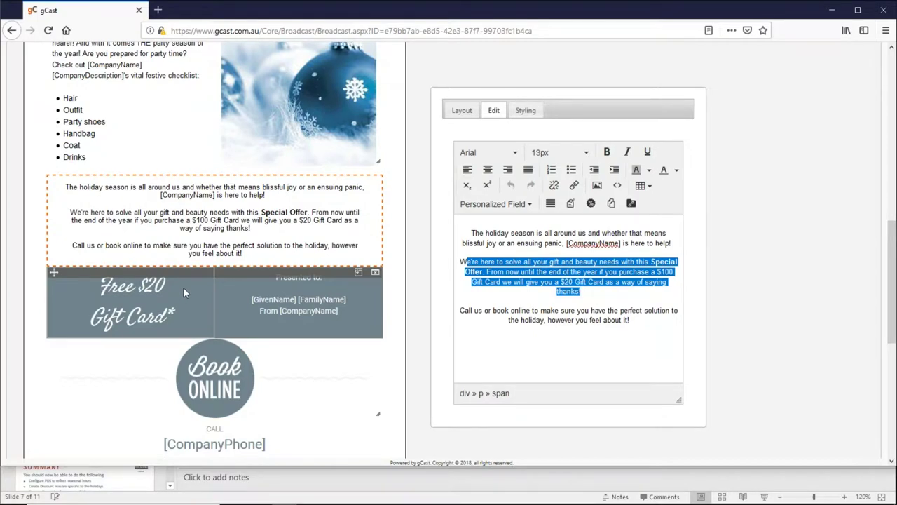
{"action": "scroll", "coordinate": [181, 290], "scroll_direction": "down", "scroll_amount": 1}
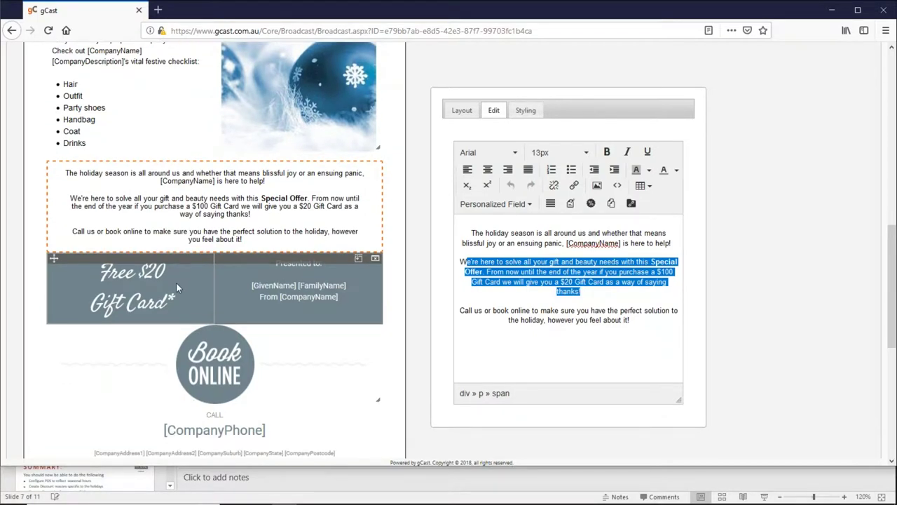
{"action": "scroll", "coordinate": [176, 282], "scroll_direction": "down", "scroll_amount": 3}
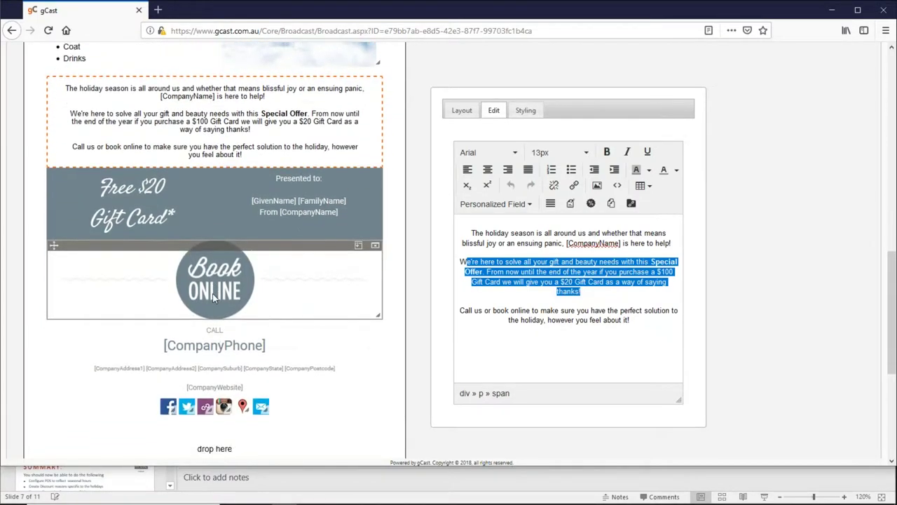
{"action": "scroll", "coordinate": [282, 294], "scroll_direction": "down", "scroll_amount": 1}
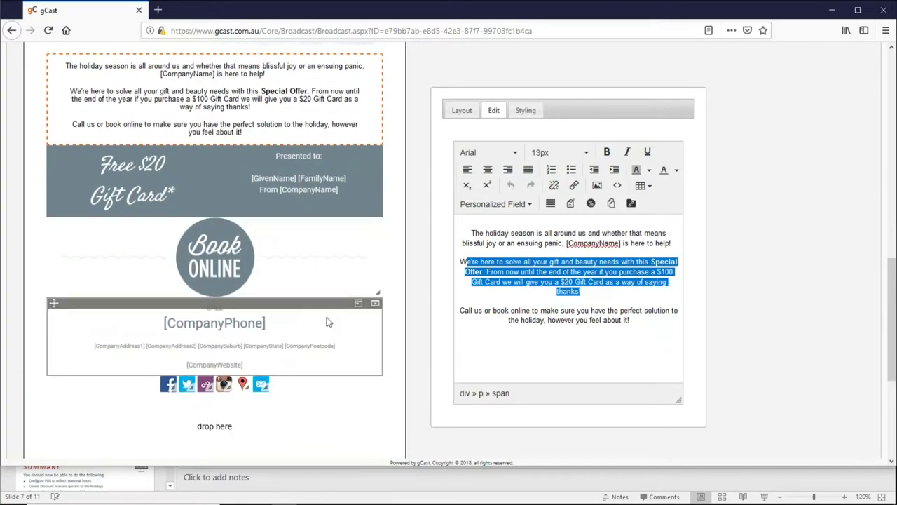
{"action": "scroll", "coordinate": [332, 334], "scroll_direction": "down", "scroll_amount": 1}
{"action": "scroll", "coordinate": [357, 336], "scroll_direction": "down", "scroll_amount": 3}
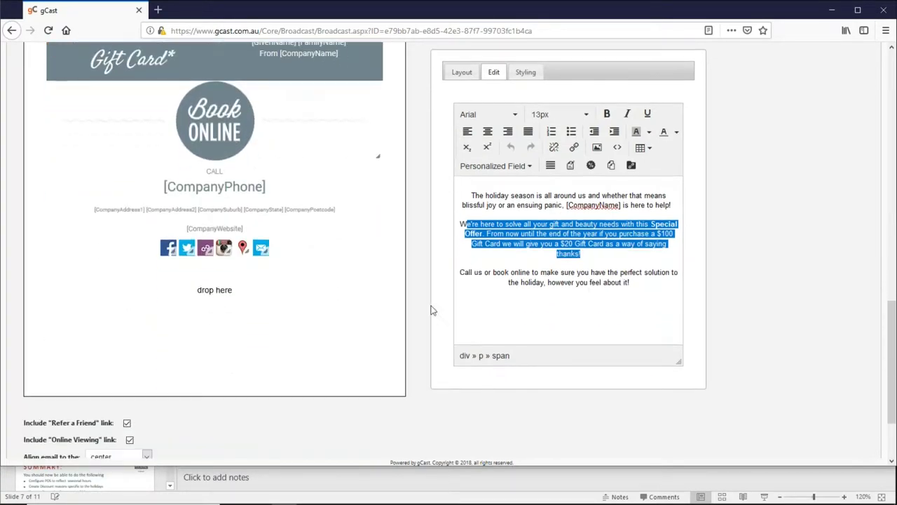
Save the email layout, continue to the send options, and review the campaign's send date and start time settings.
{"action": "scroll", "coordinate": [400, 317], "scroll_direction": "down", "scroll_amount": 3}
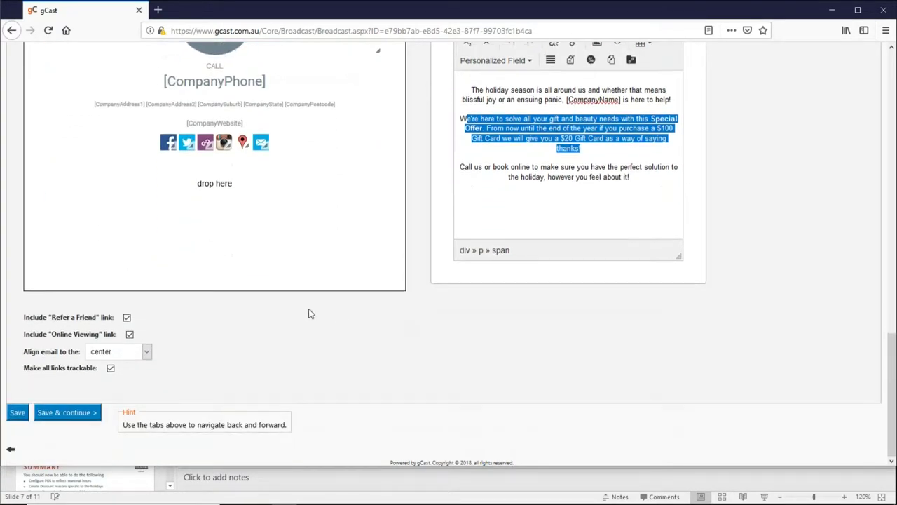
{"action": "left_click", "coordinate": [79, 417]}
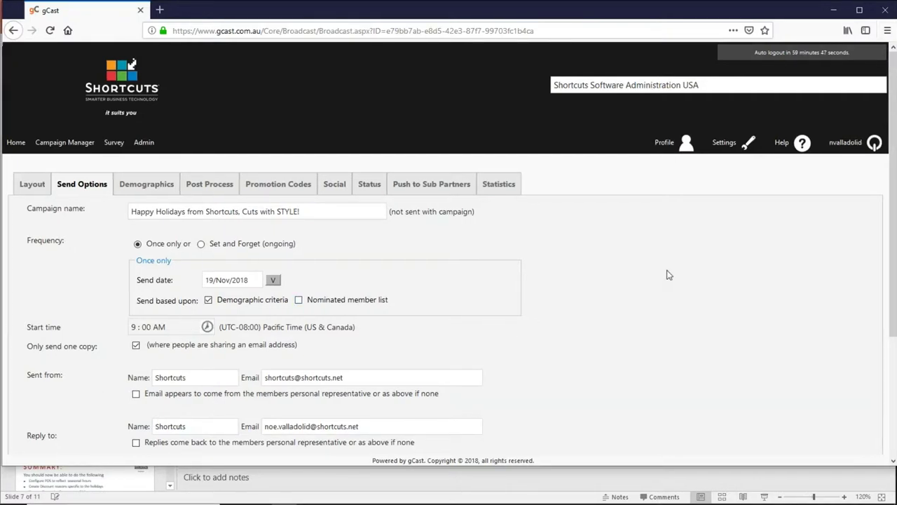
{"action": "scroll", "coordinate": [694, 263], "scroll_direction": "down", "scroll_amount": 2}
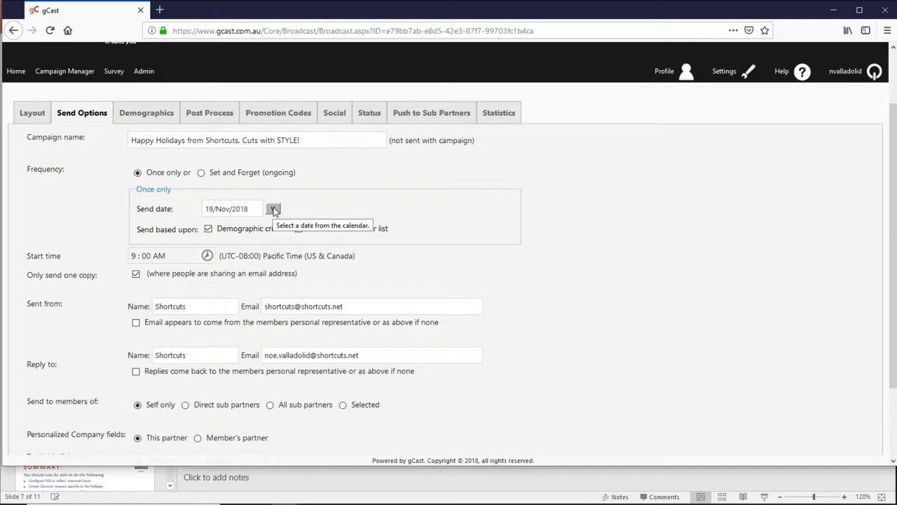
{"action": "scroll", "coordinate": [171, 225], "scroll_direction": "down", "scroll_amount": 1}
{"action": "left_click", "coordinate": [182, 214]}
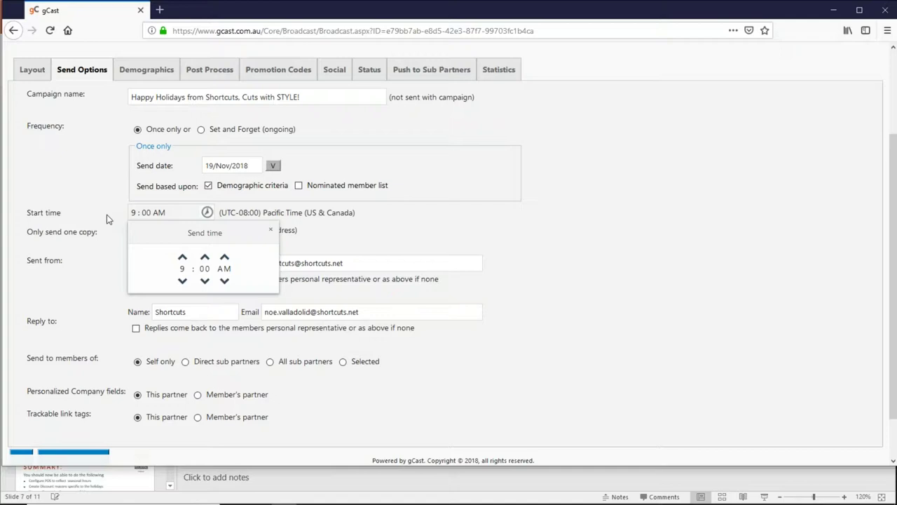
{"action": "left_click", "coordinate": [42, 247]}
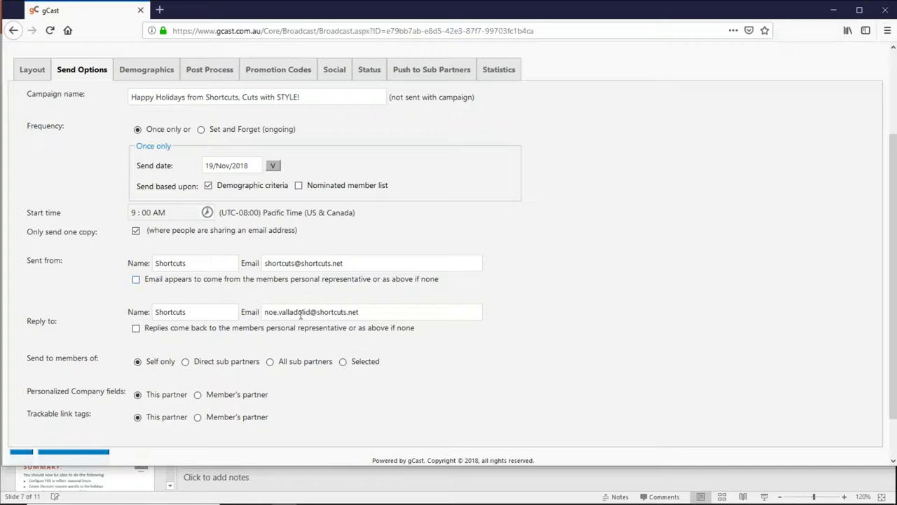
Change the reply-to email to the same company address as the sender's, and save and continue to the demographics.
{"action": "left_click_drag", "start_coordinate": [310, 312], "coordinate": [258, 312]}
{"action": "key", "text": "BackSpace"}
{"action": "type", "text": "shortcuts"}
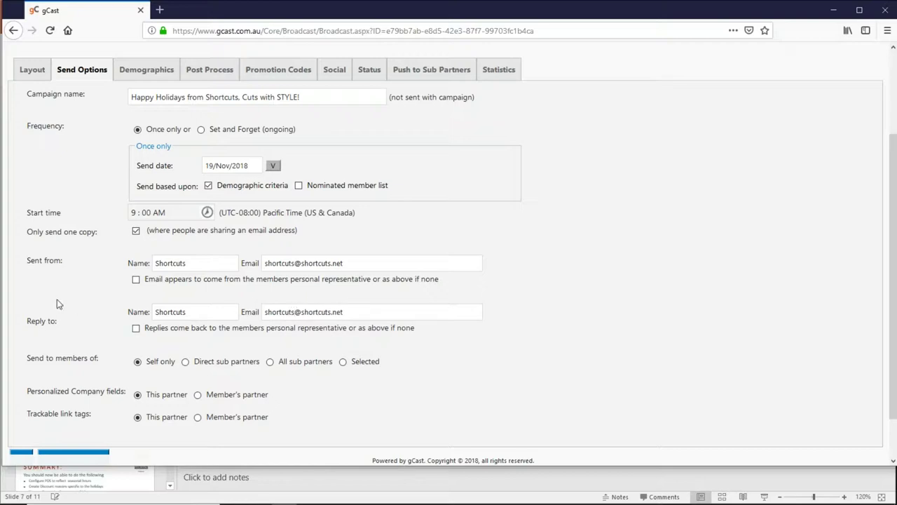
{"action": "scroll", "coordinate": [91, 298], "scroll_direction": "down", "scroll_amount": 1}
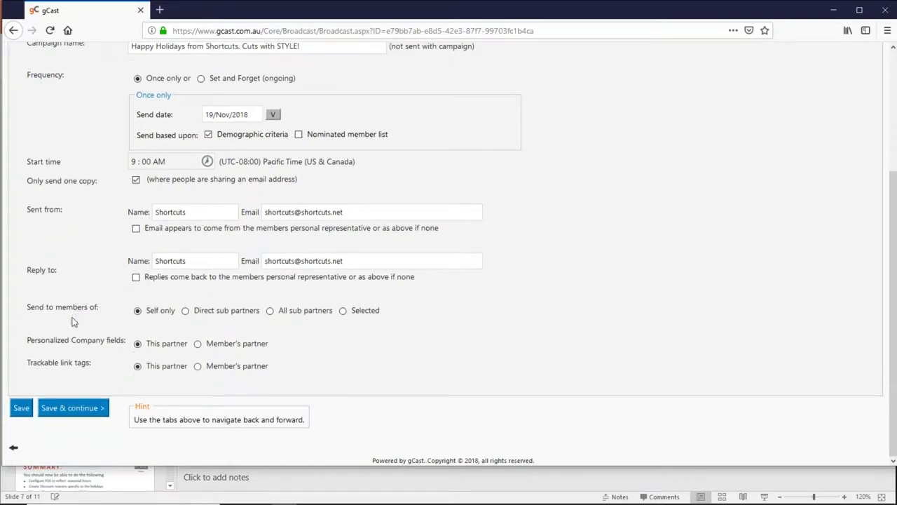
{"action": "left_click", "coordinate": [75, 412]}
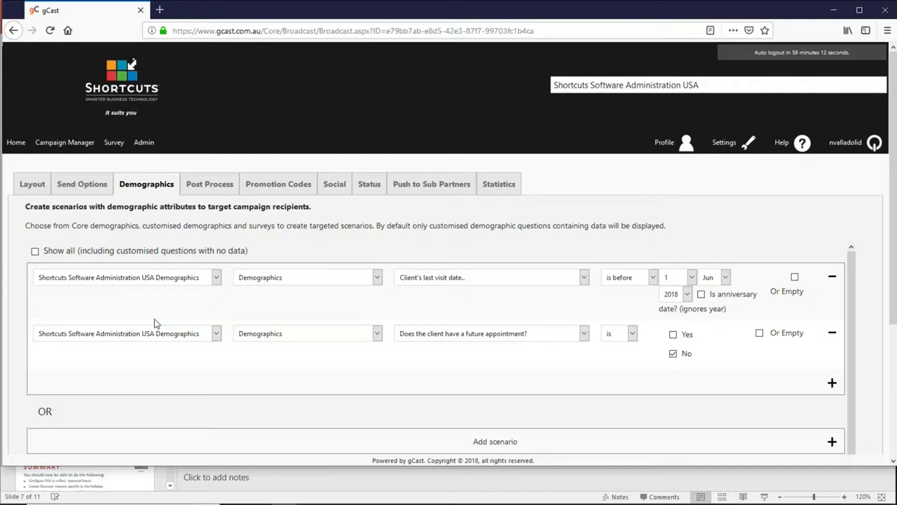
Review the source, category and demographic choices available for the "Client's last visit date" condition.
{"action": "left_click", "coordinate": [217, 278]}
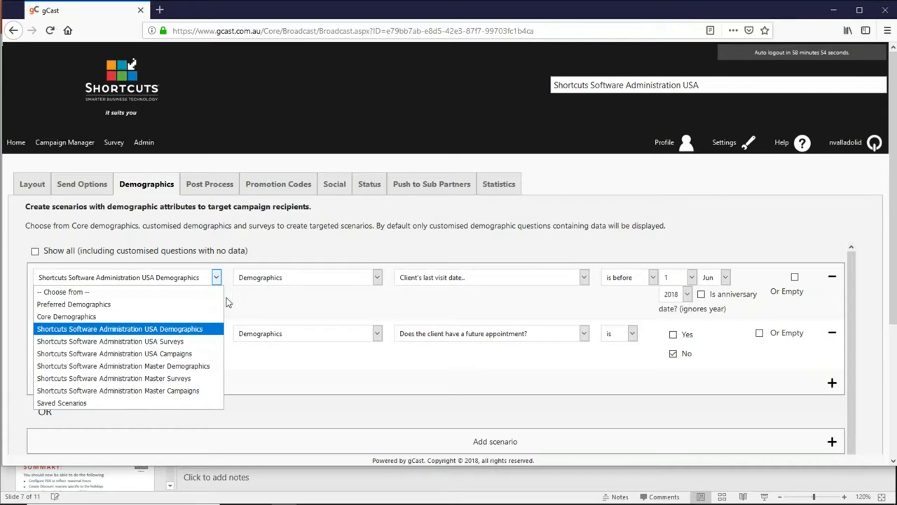
{"action": "left_click", "coordinate": [273, 303]}
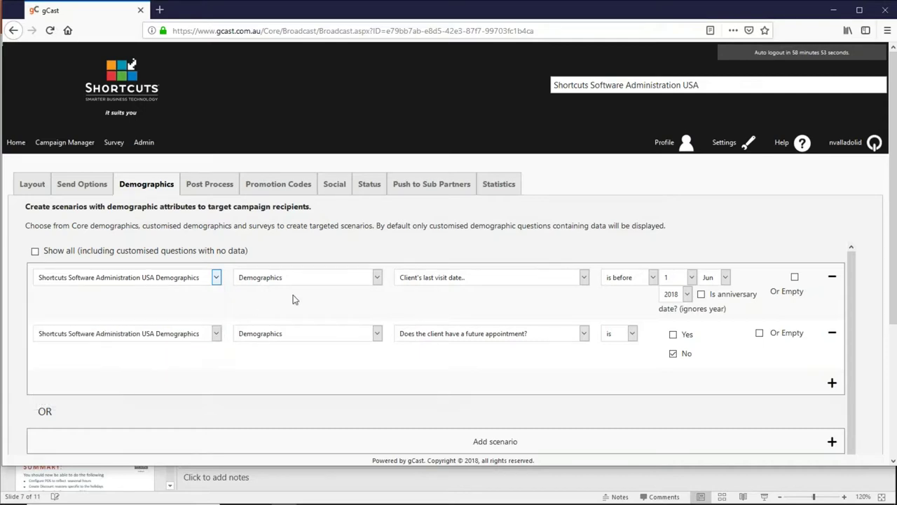
{"action": "left_click", "coordinate": [378, 279]}
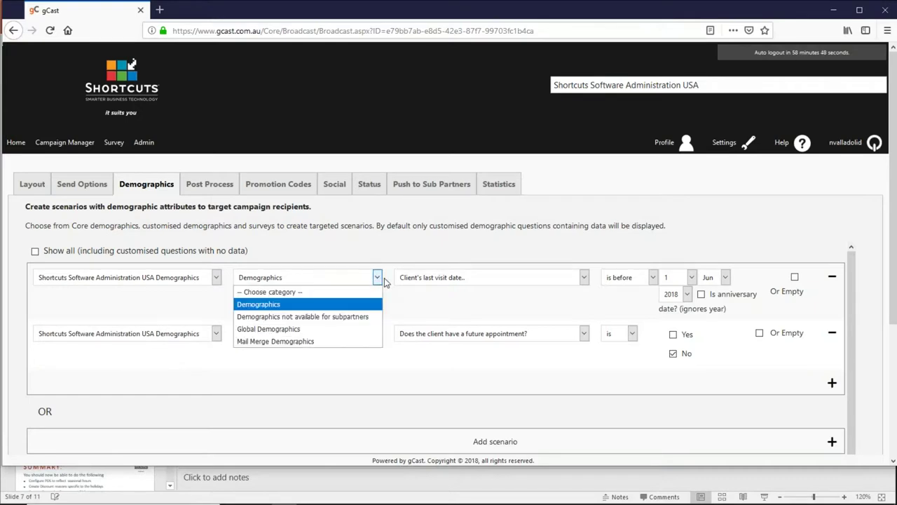
{"action": "left_click", "coordinate": [426, 300]}
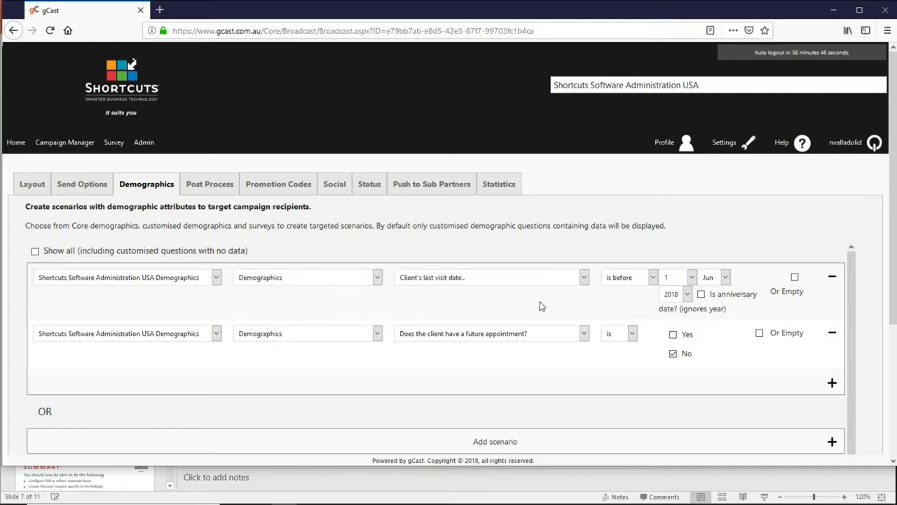
{"action": "left_click", "coordinate": [585, 278]}
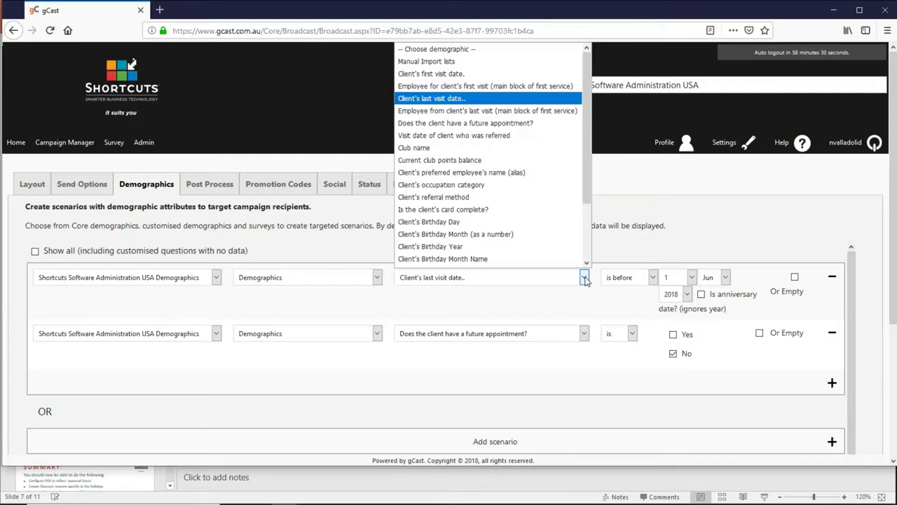
{"action": "left_click", "coordinate": [649, 252]}
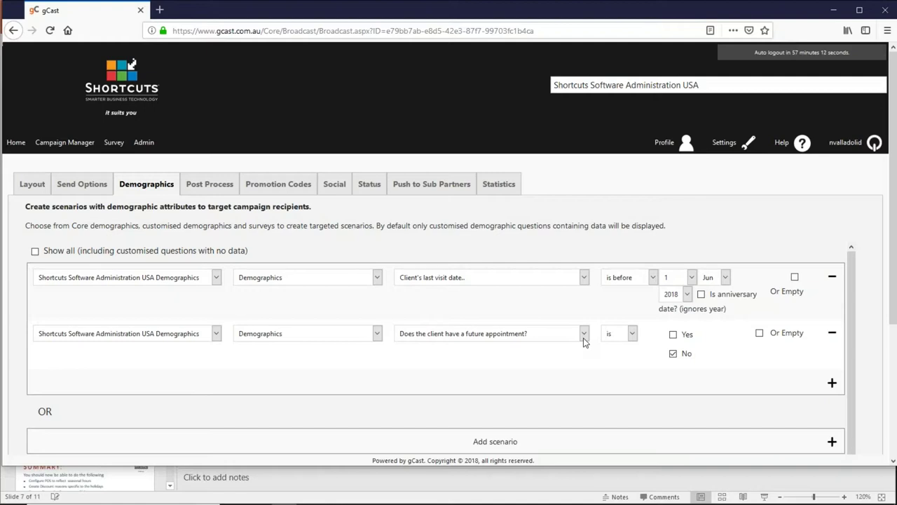
Remove the "Does the client have a future appointment?" condition from the scenario.
{"action": "left_click", "coordinate": [832, 333]}
{"action": "left_click", "coordinate": [445, 218]}
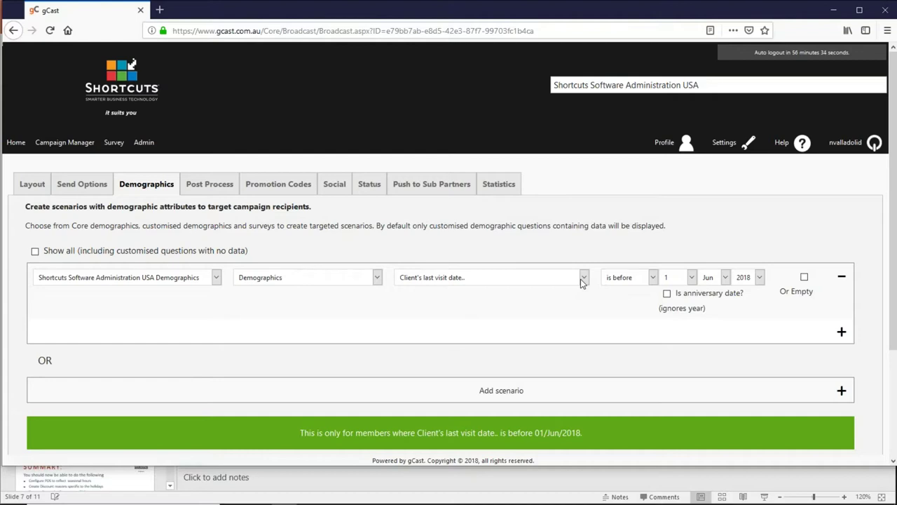
Change the remaining condition to "Client's preferred employee's name (alias)" is, and enter the employee's first name.
{"action": "left_click", "coordinate": [583, 279]}
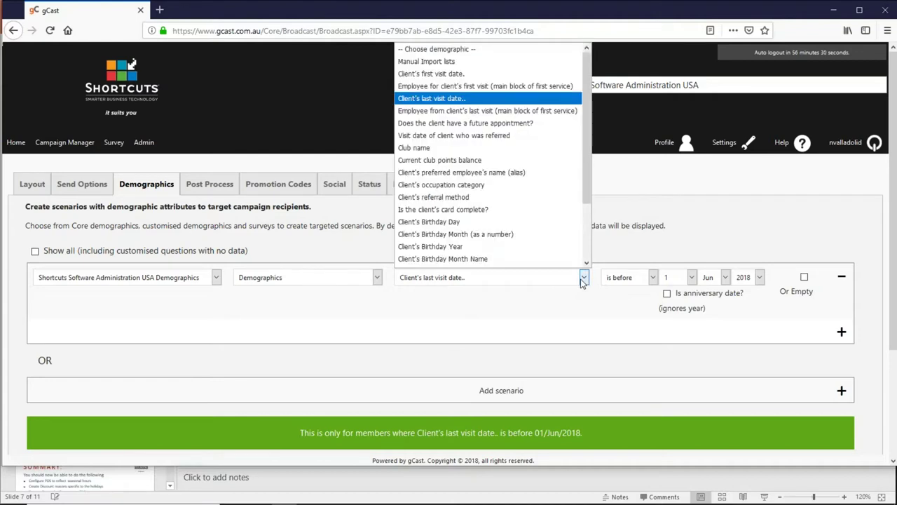
{"action": "scroll", "coordinate": [566, 236], "scroll_direction": "down", "scroll_amount": 1}
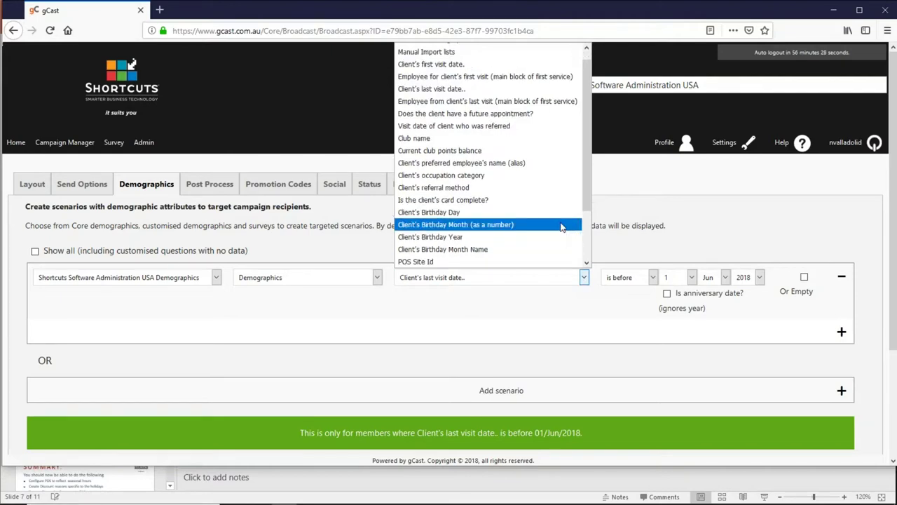
{"action": "left_click", "coordinate": [493, 165]}
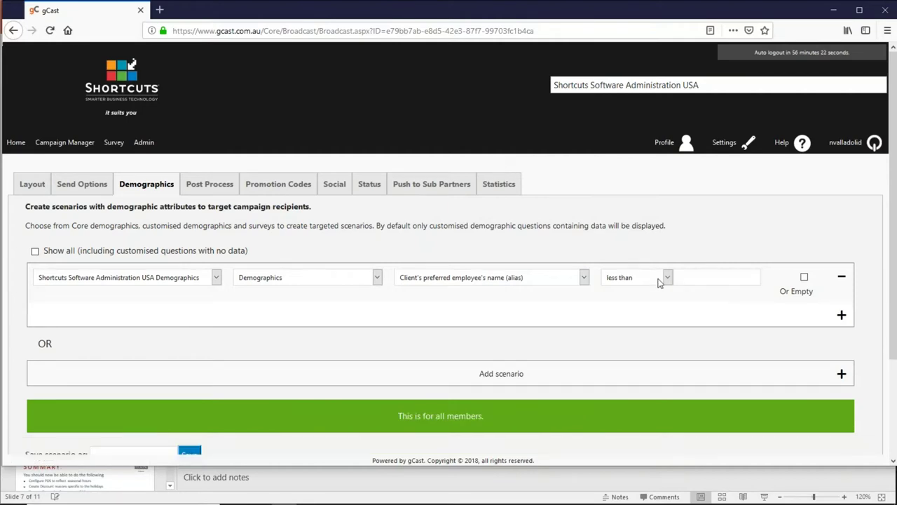
{"action": "left_click", "coordinate": [667, 277]}
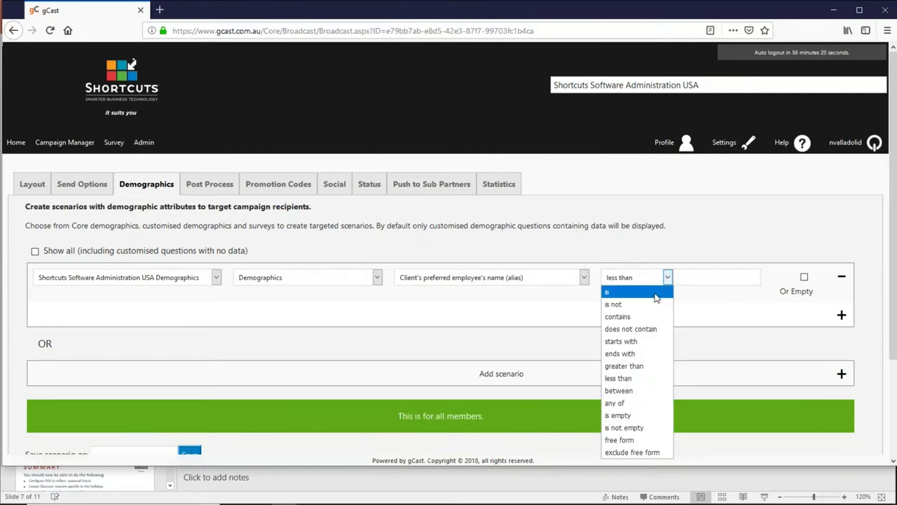
{"action": "left_click", "coordinate": [655, 293]}
{"action": "left_click", "coordinate": [712, 276]}
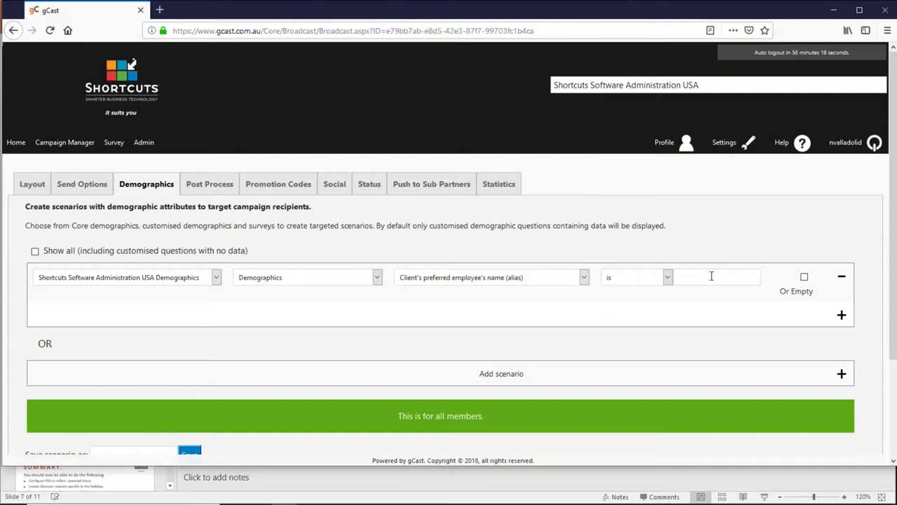
{"action": "type", "text": "Andy"}
Remove the remaining condition so the campaign targets all members, and save the demographics.
{"action": "left_click", "coordinate": [843, 279]}
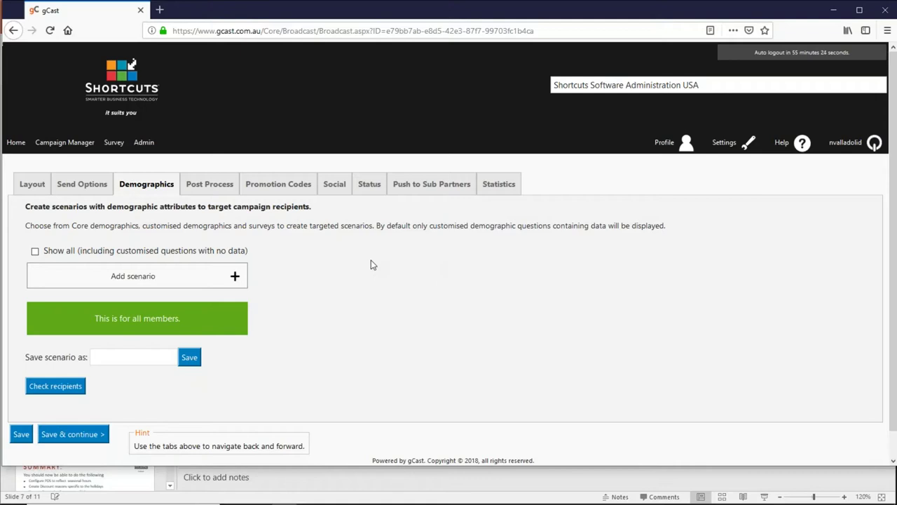
{"action": "scroll", "coordinate": [379, 277], "scroll_direction": "down", "scroll_amount": 1}
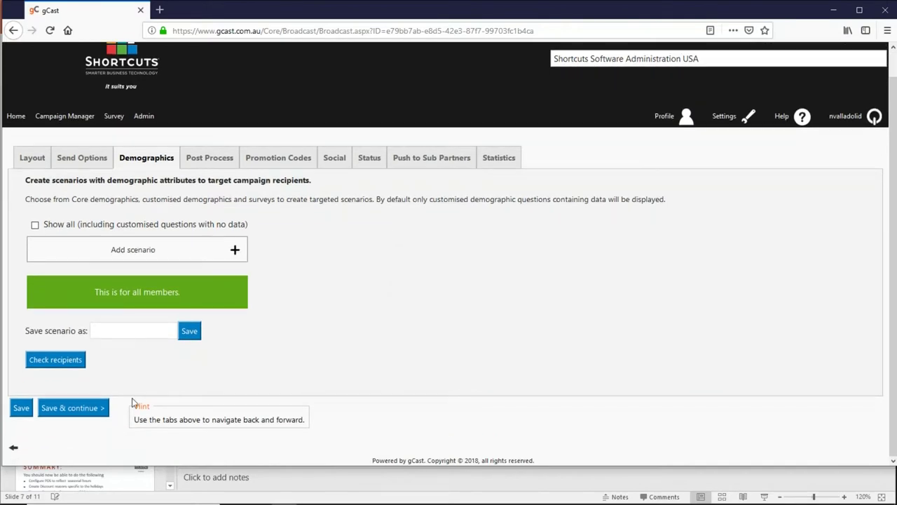
{"action": "left_click", "coordinate": [21, 407]}
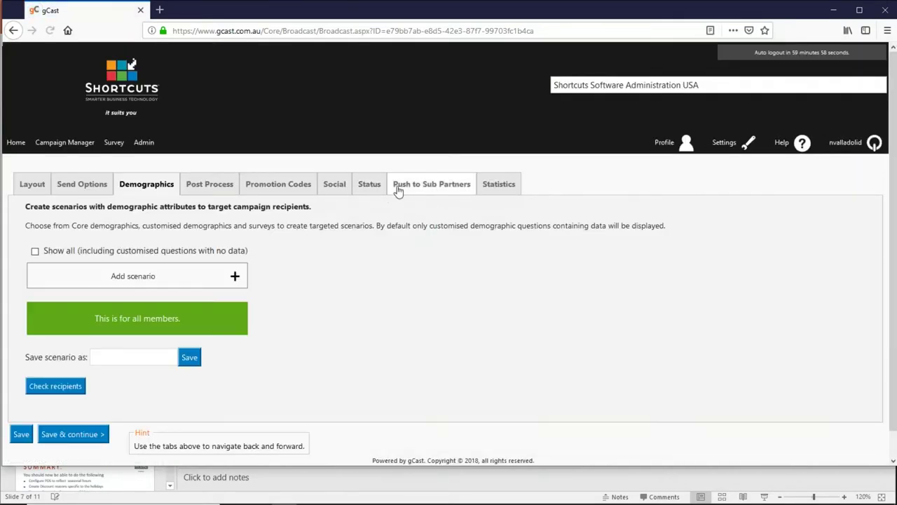
Open the campaign's status settings and examine the test area's recipients and additional email addresses.
{"action": "left_click", "coordinate": [370, 188]}
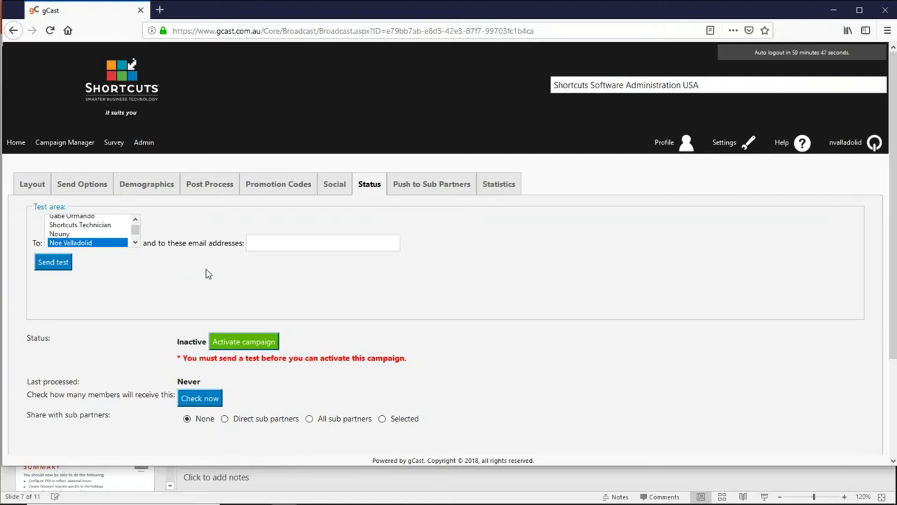
{"action": "left_click", "coordinate": [271, 244]}
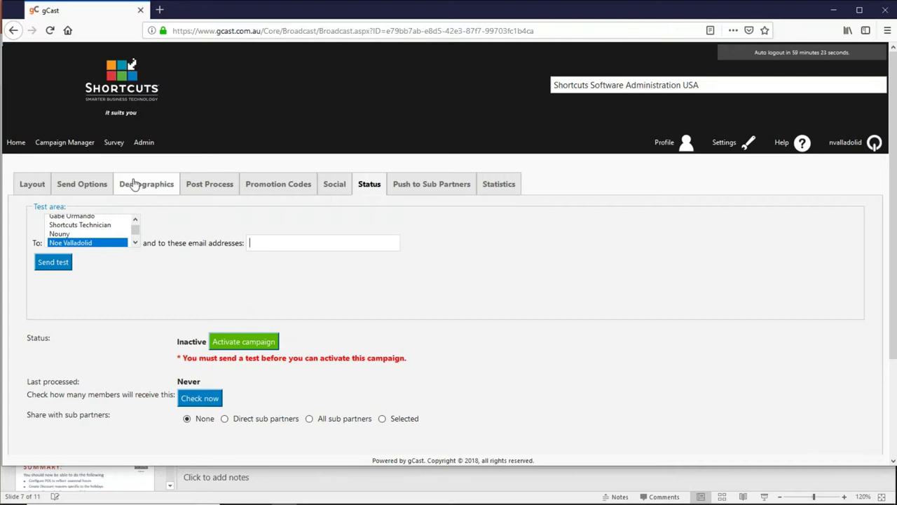
Open the template library for a new campaign and browse the USA library's Happy Holidays and Happy New Year designs.
{"action": "left_click", "coordinate": [83, 145]}
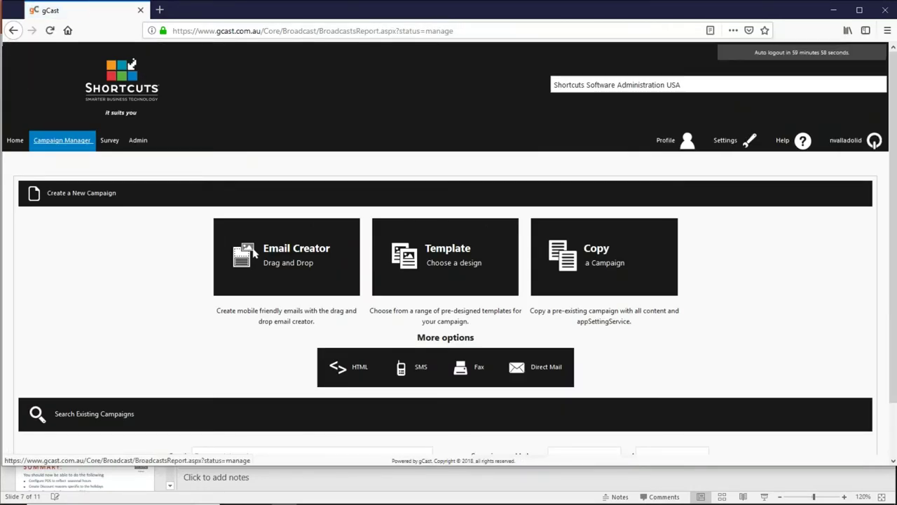
{"action": "left_click", "coordinate": [454, 262]}
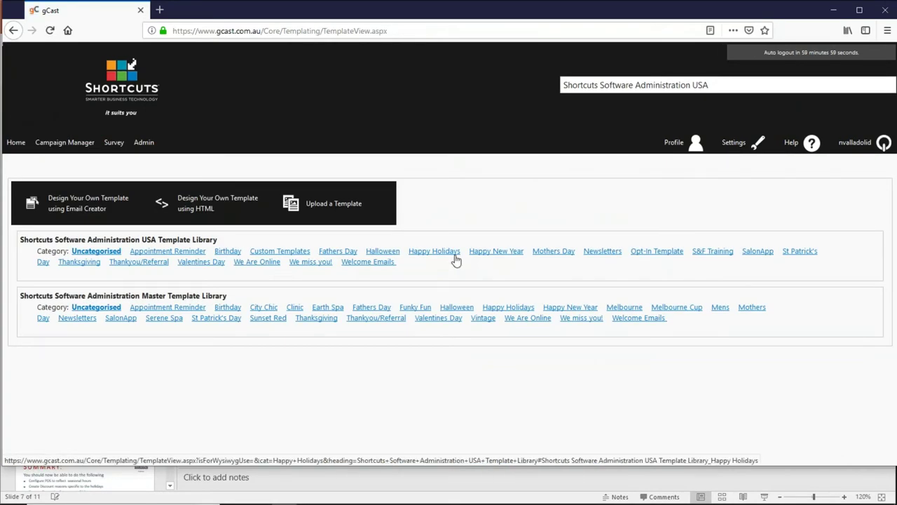
{"action": "left_click_drag", "start_coordinate": [223, 240], "coordinate": [97, 238]}
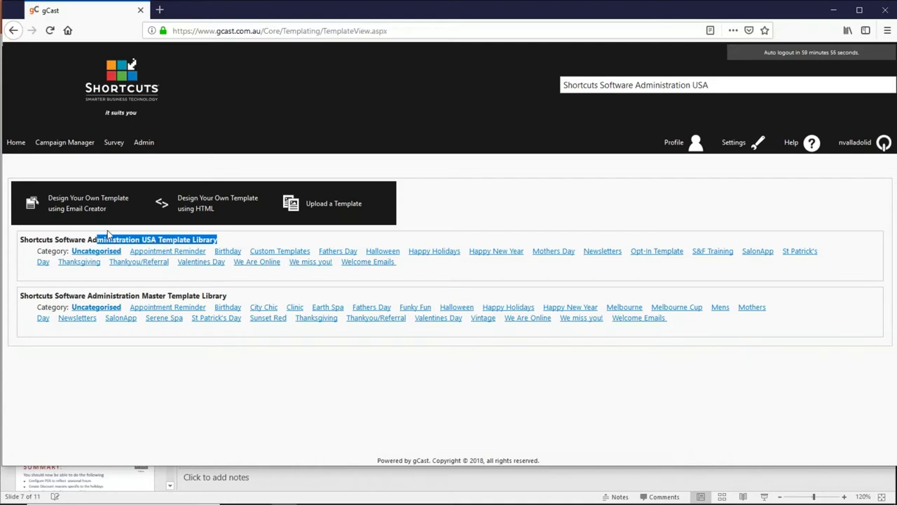
{"action": "left_click", "coordinate": [451, 276]}
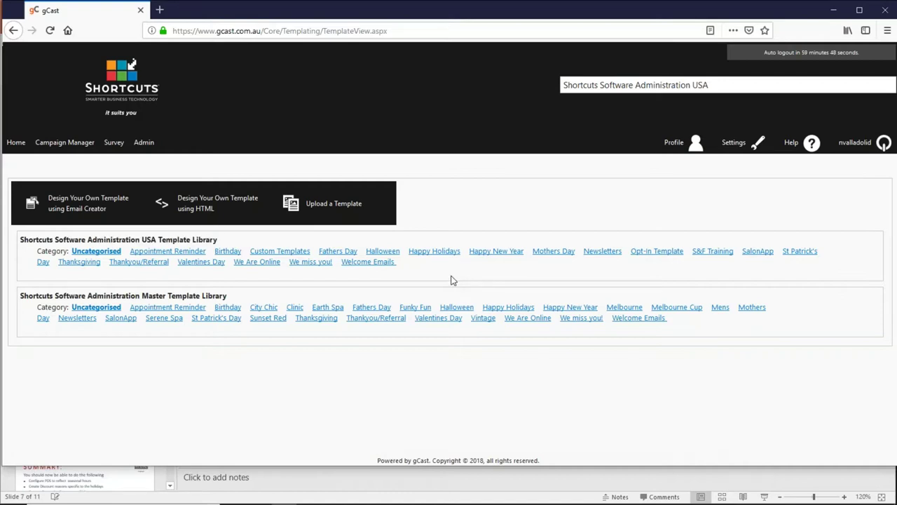
{"action": "left_click", "coordinate": [441, 255]}
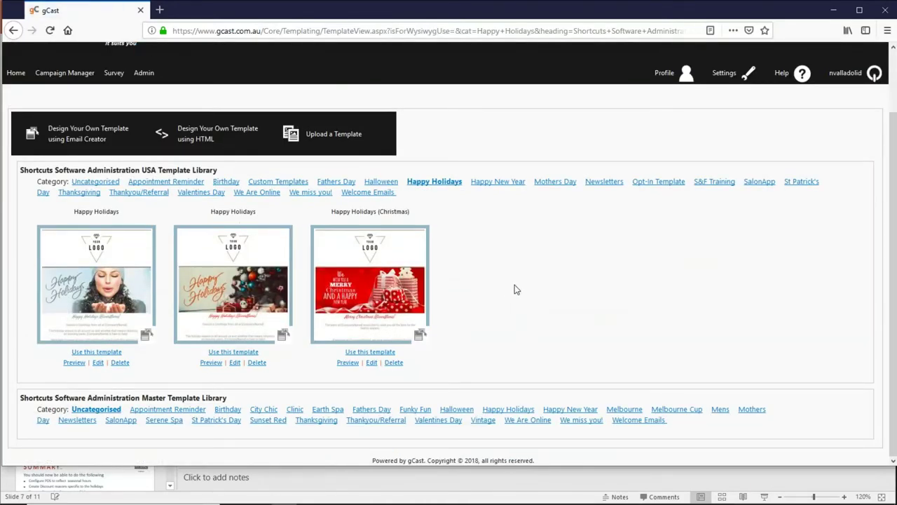
{"action": "left_click", "coordinate": [510, 184]}
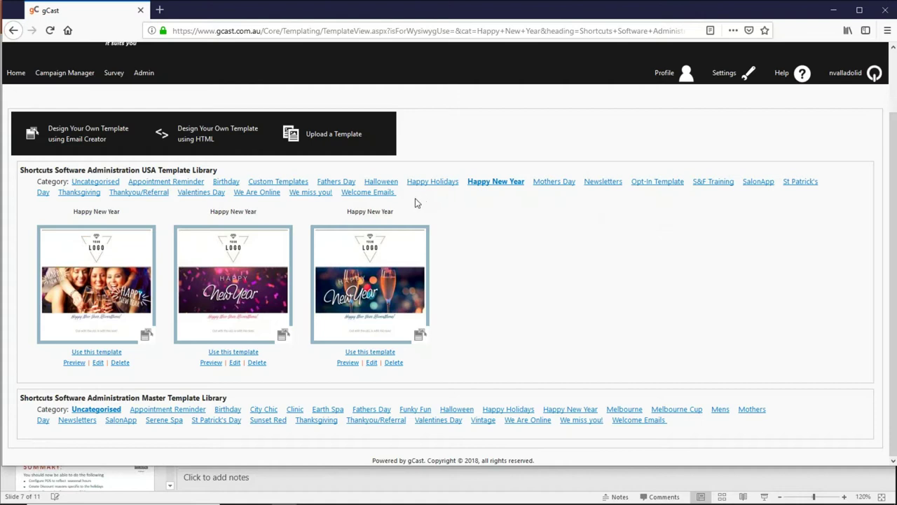
Browse the range of Newsletters templates in the Shortcuts Software Administration USA Template Library.
{"action": "left_click", "coordinate": [603, 181]}
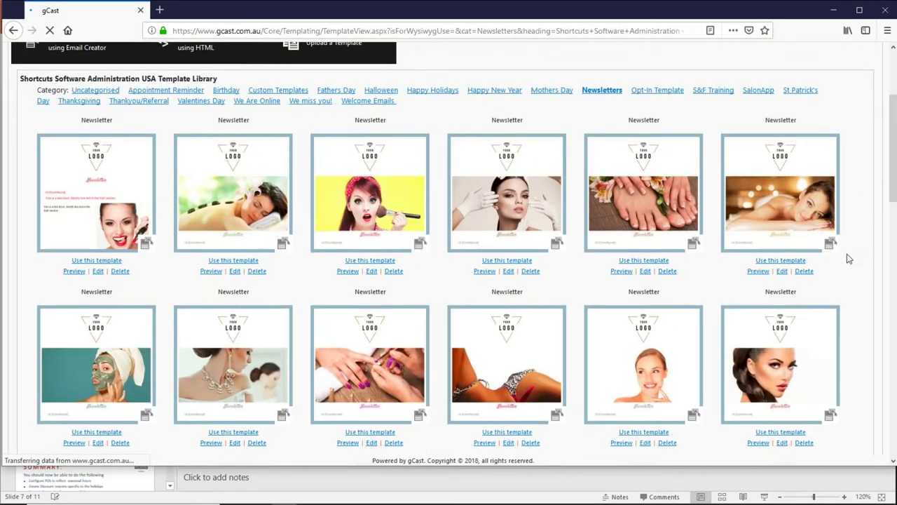
{"action": "scroll", "coordinate": [848, 252], "scroll_direction": "down", "scroll_amount": 3}
{"action": "scroll", "coordinate": [852, 284], "scroll_direction": "down", "scroll_amount": 5}
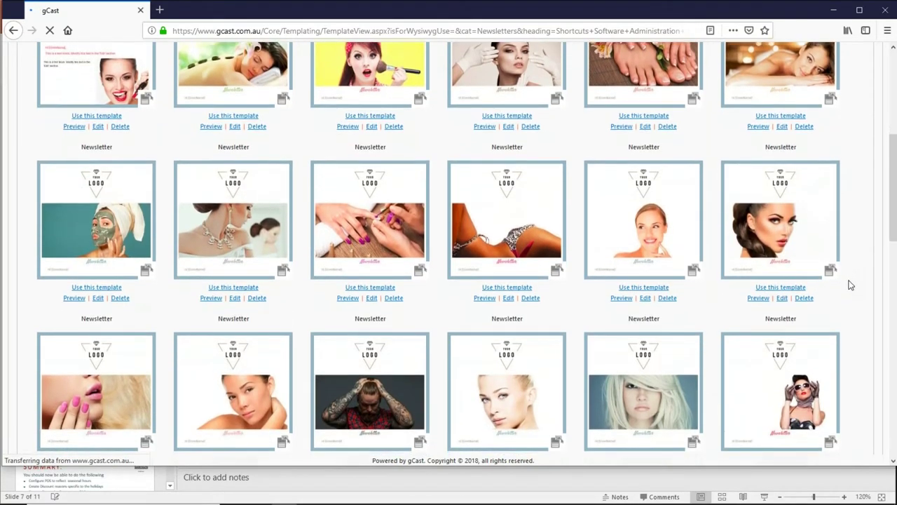
{"action": "scroll", "coordinate": [856, 298], "scroll_direction": "down", "scroll_amount": 2}
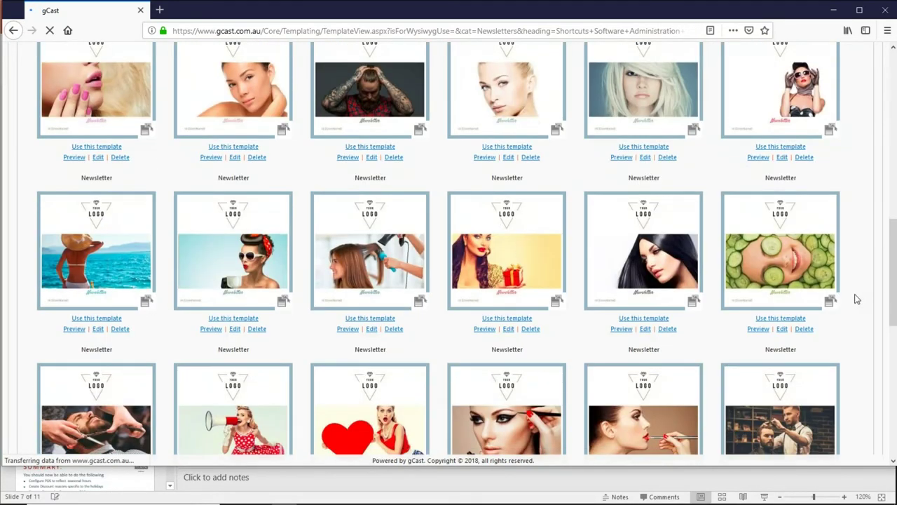
{"action": "scroll", "coordinate": [854, 300], "scroll_direction": "down", "scroll_amount": 2}
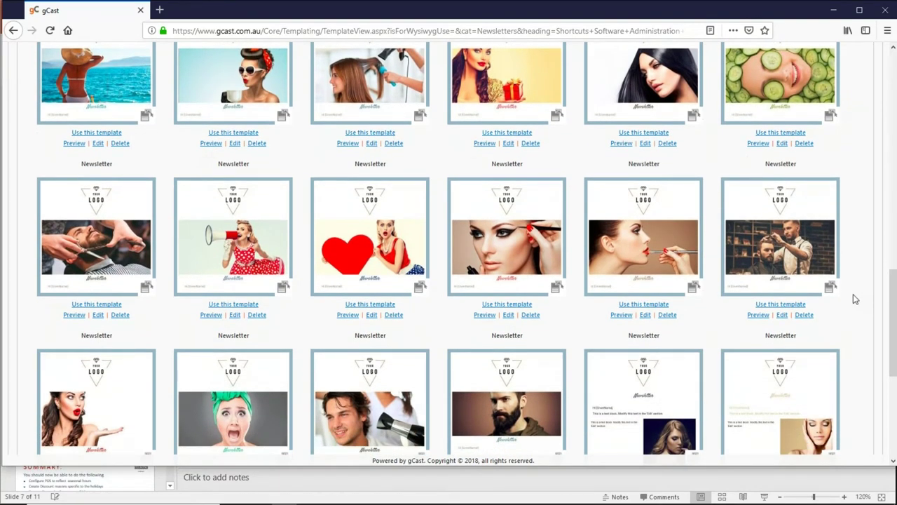
{"action": "scroll", "coordinate": [855, 298], "scroll_direction": "down", "scroll_amount": 2}
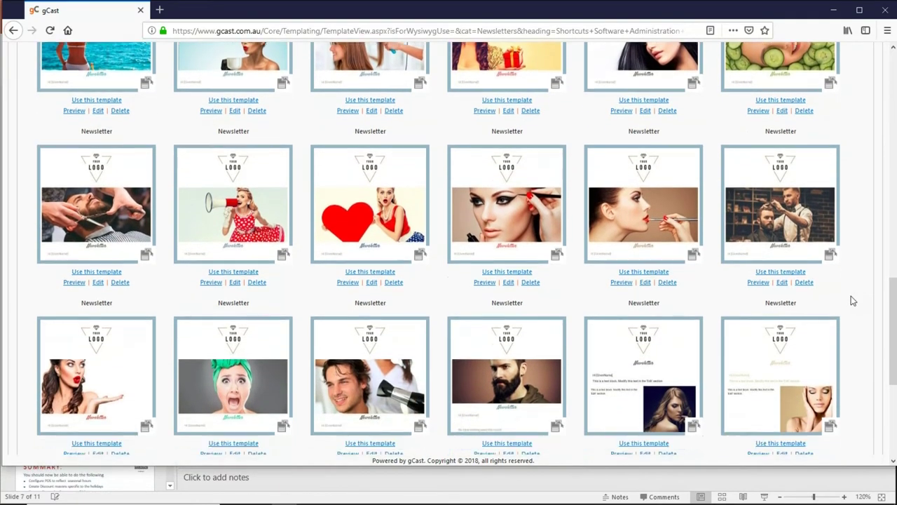
{"action": "scroll", "coordinate": [840, 291], "scroll_direction": "up", "scroll_amount": 4}
{"action": "scroll", "coordinate": [841, 291], "scroll_direction": "up", "scroll_amount": 5}
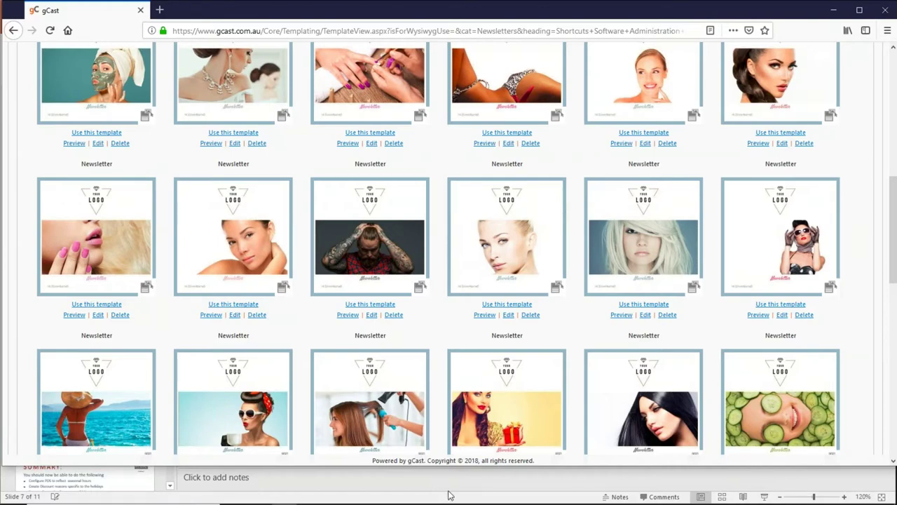
{"action": "scroll", "coordinate": [471, 287], "scroll_direction": "up", "scroll_amount": 5}
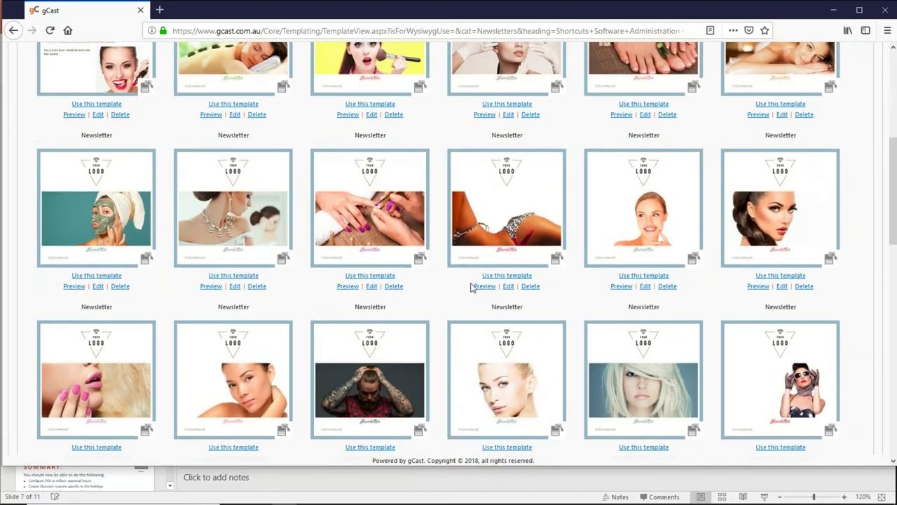
{"action": "scroll", "coordinate": [472, 286], "scroll_direction": "up", "scroll_amount": 4}
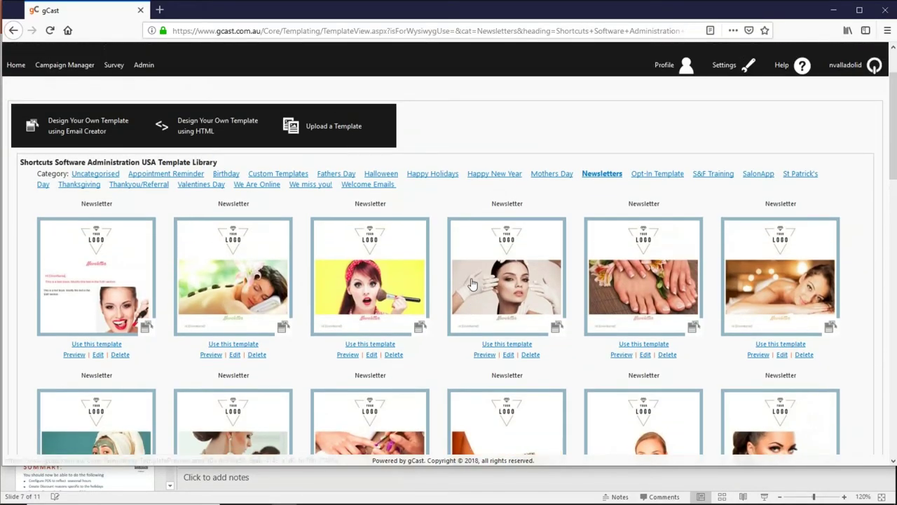